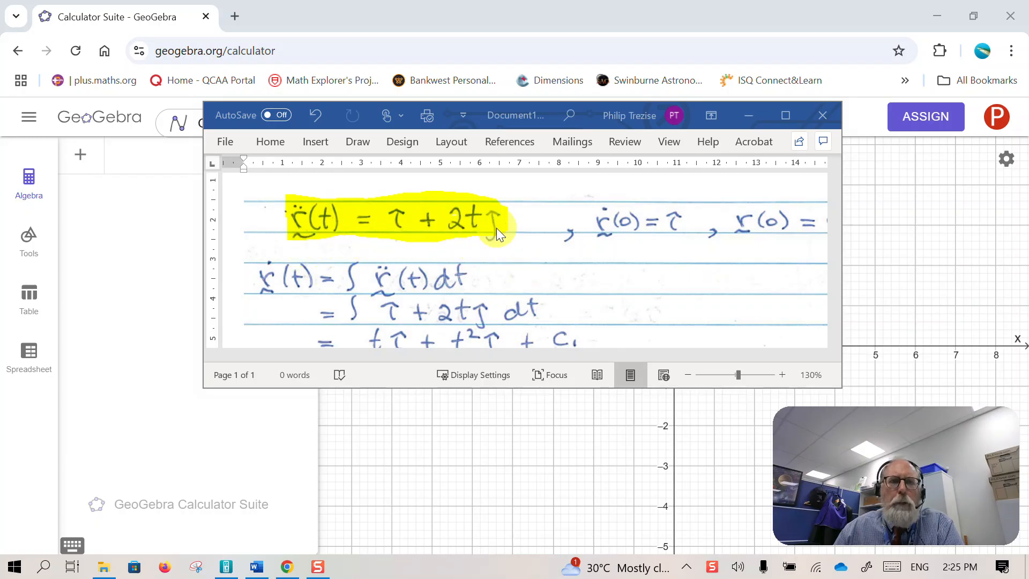
# Step: Review the handwritten integration from the acceleration vector through velocity to the position vector r(t) in the Word document
pyautogui.scroll(-6, 496, 229)
pyautogui.scroll(-3, 496, 227)
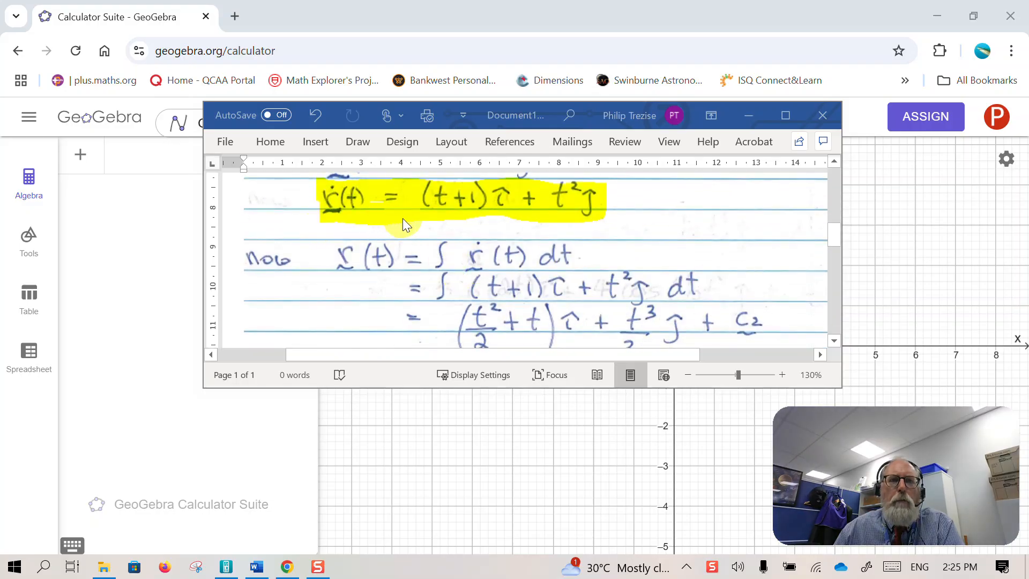
pyautogui.scroll(5, 361, 221)
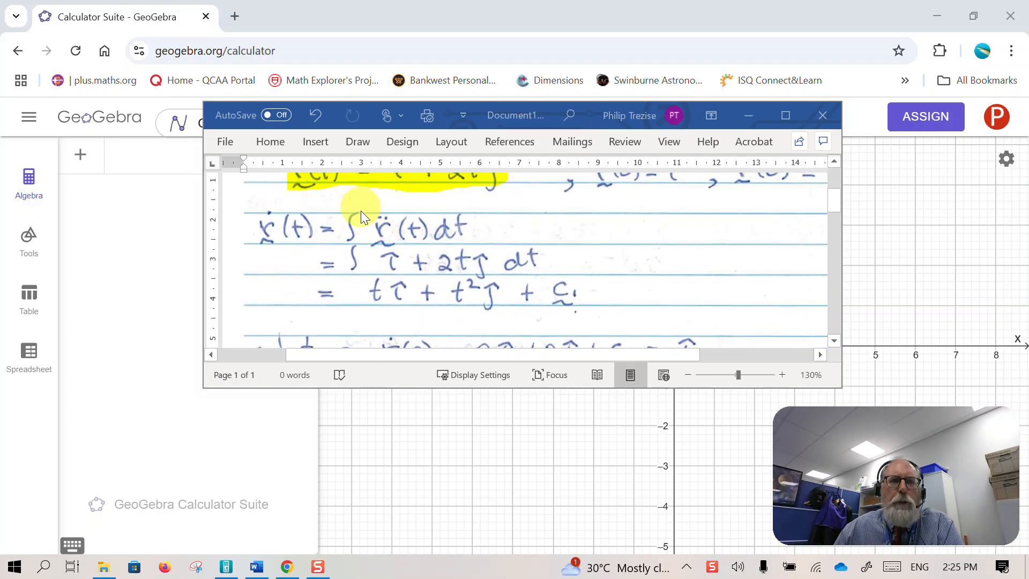
pyautogui.scroll(-5, 362, 212)
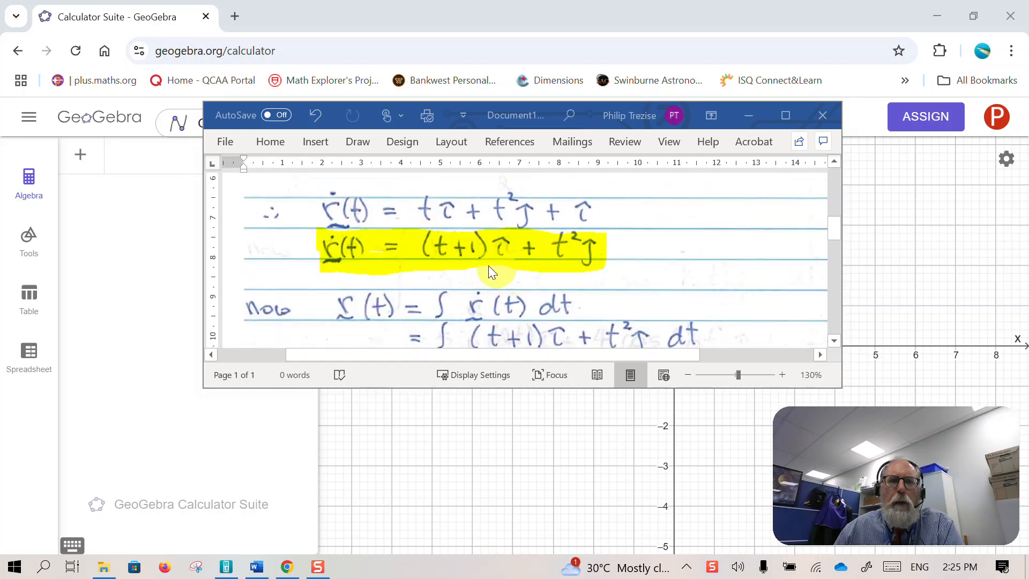
pyautogui.scroll(-8, 517, 264)
pyautogui.scroll(-3, 518, 262)
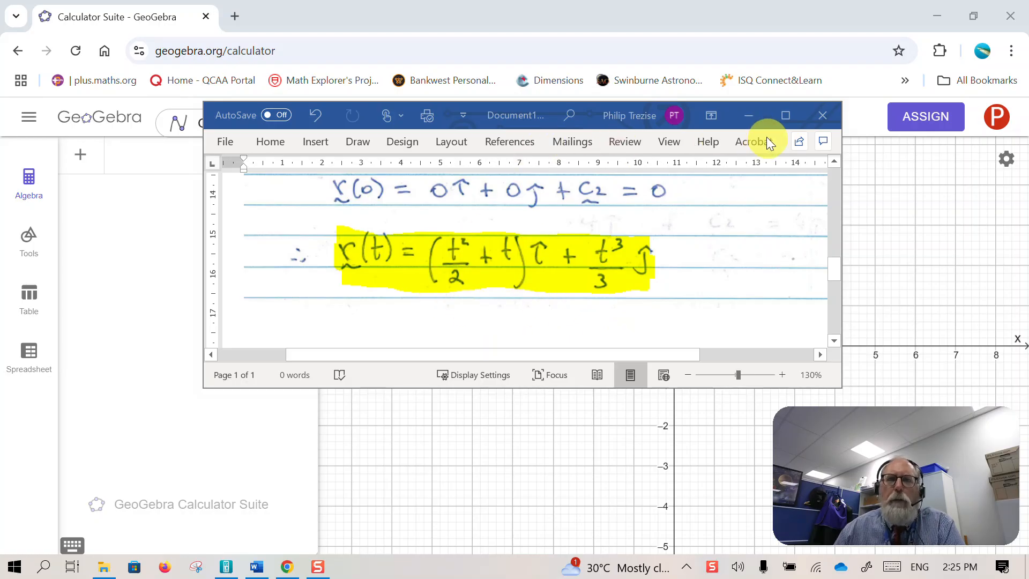
# Step: Switch to GeoGebra and create a slider t from 0 to 5 with an increment of 0.1
pyautogui.click(742, 119)
pyautogui.click(138, 164)
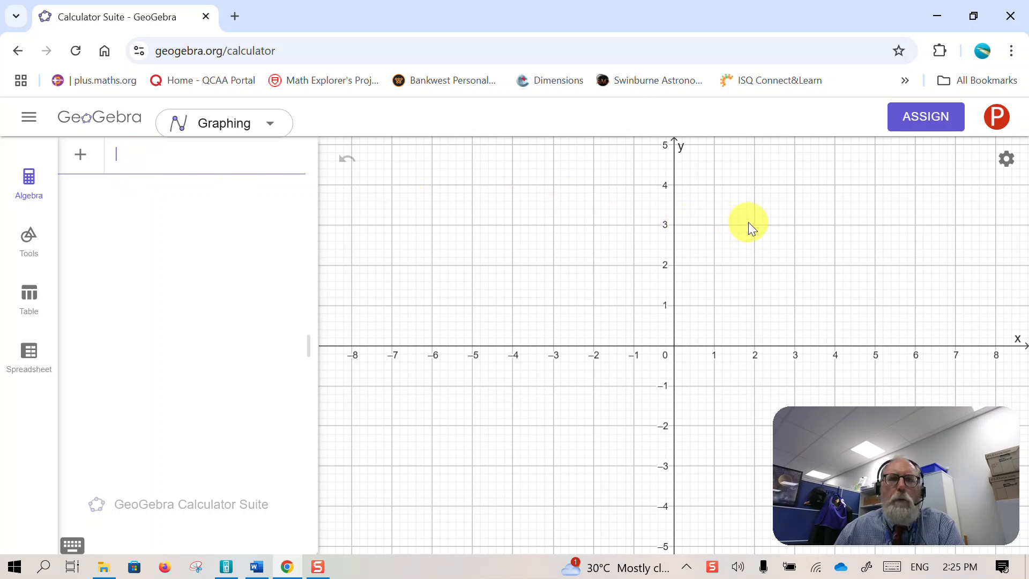
pyautogui.write('t')
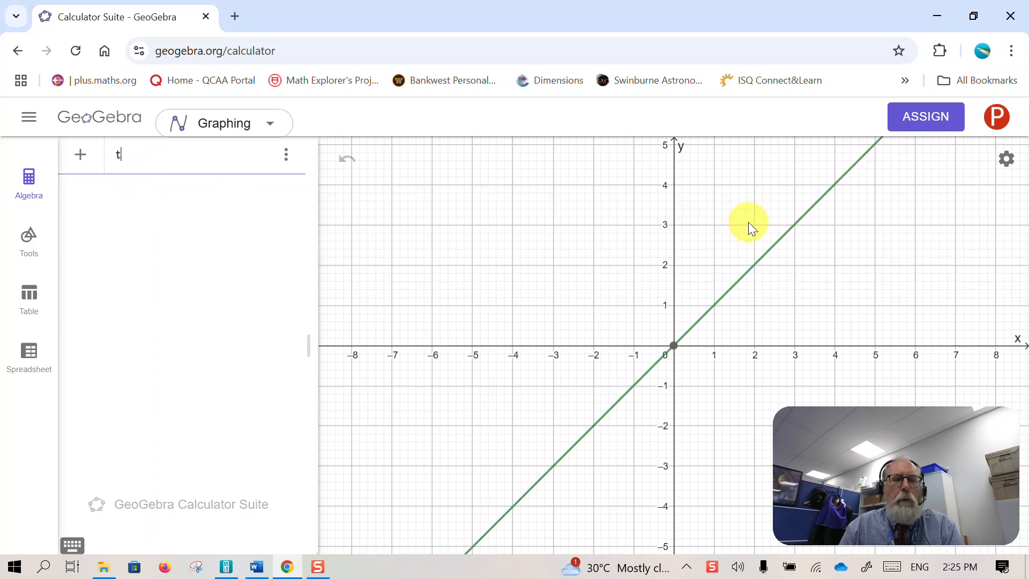
pyautogui.write('=slider')
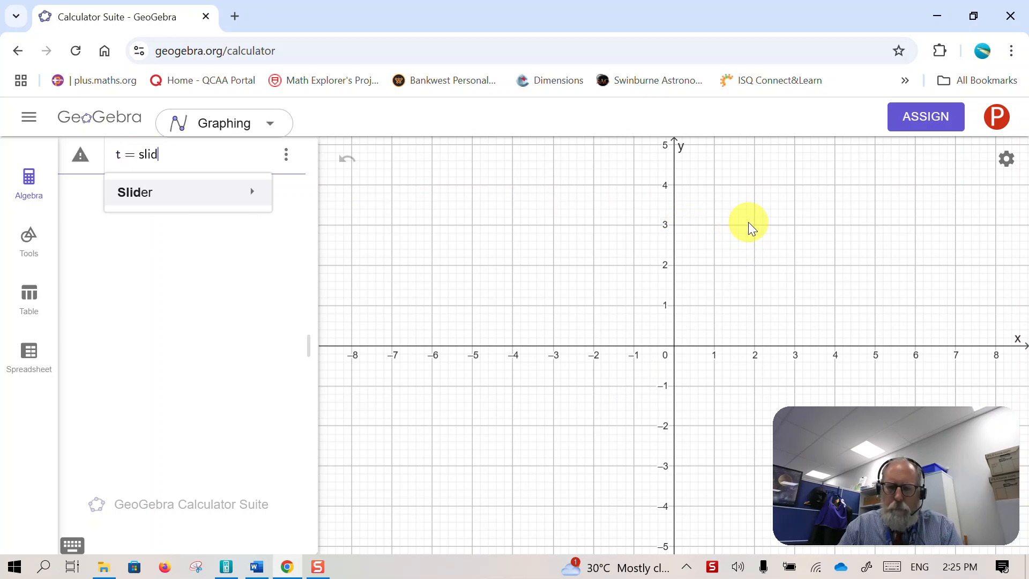
pyautogui.write('(0')
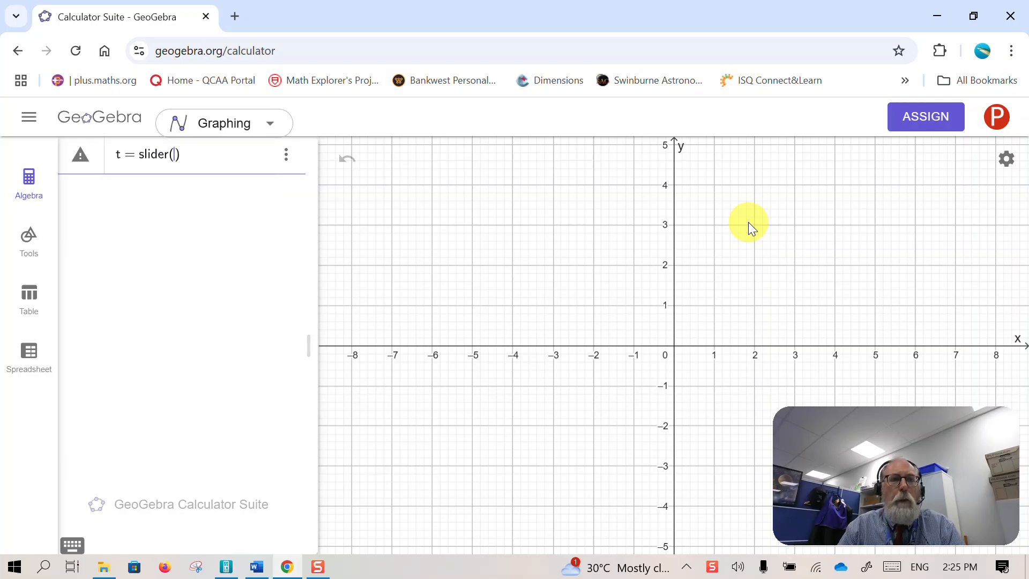
pyautogui.write(',5')
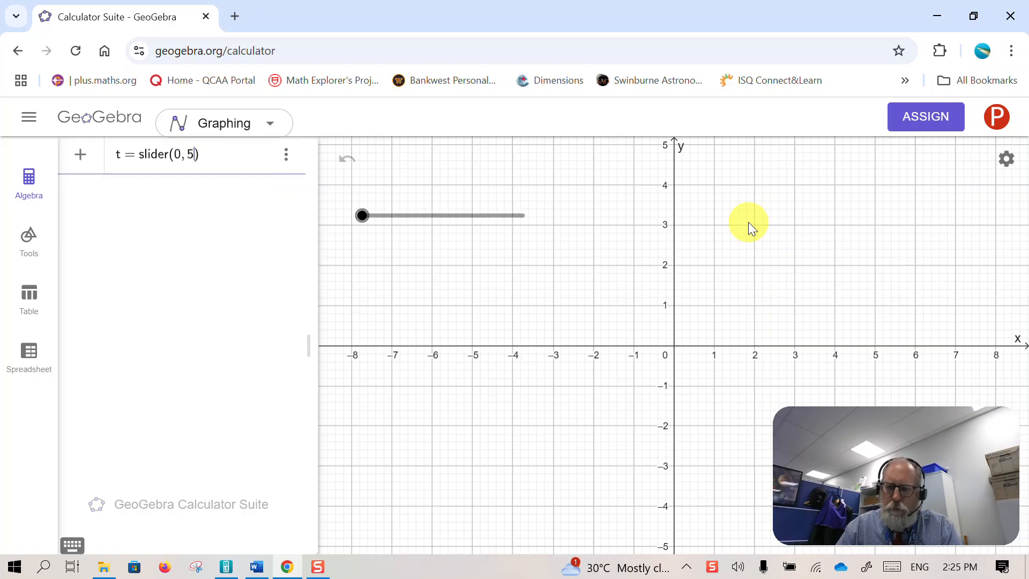
pyautogui.write(',0.')
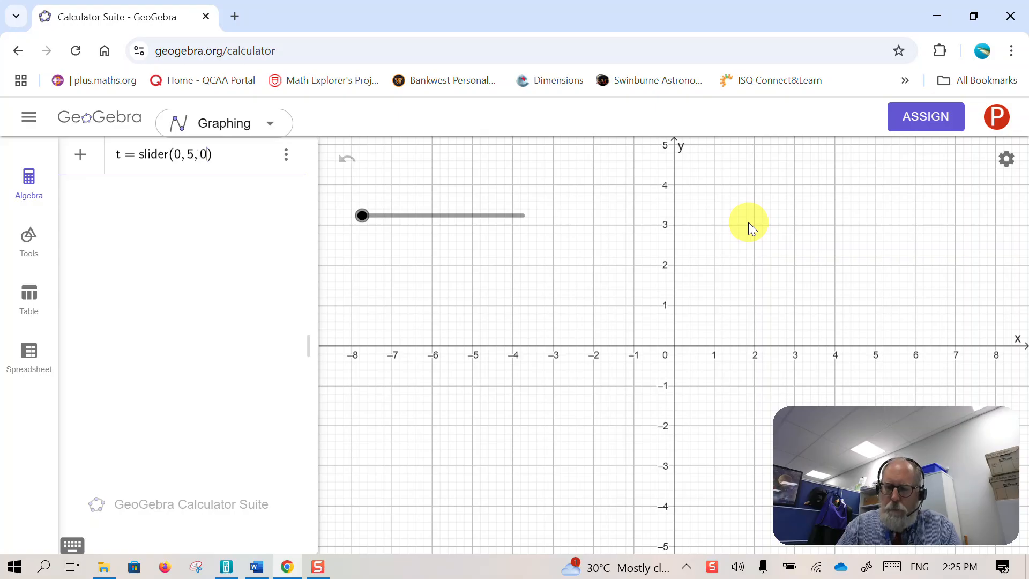
pyautogui.write('1')
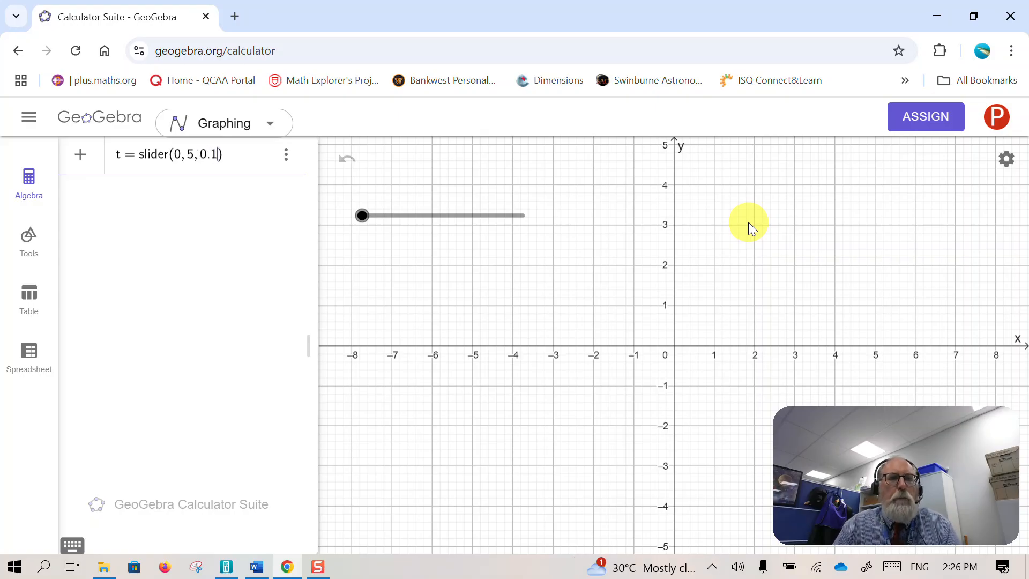
pyautogui.press('Return')
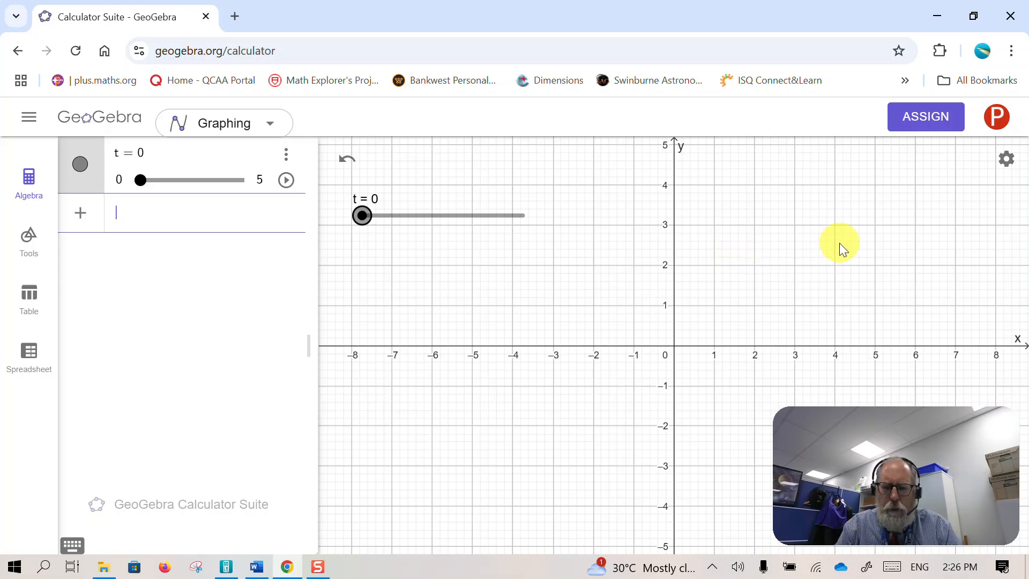
# Step: Define vector r from the origin O to (t^2/2 + t, t^3/3) and widen the algebra area to fit its full expression
pyautogui.write('r = vect')
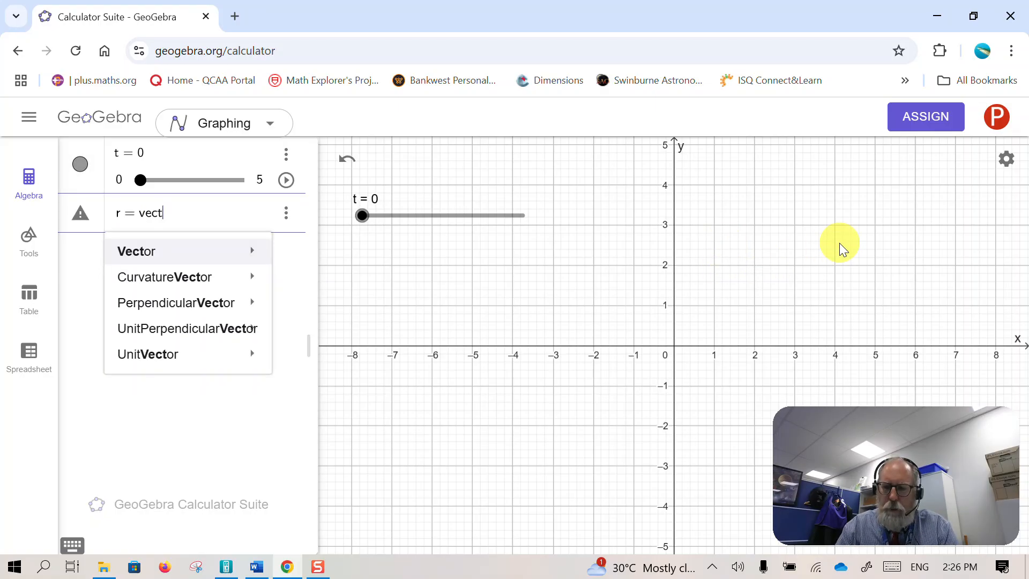
pyautogui.write('or(')
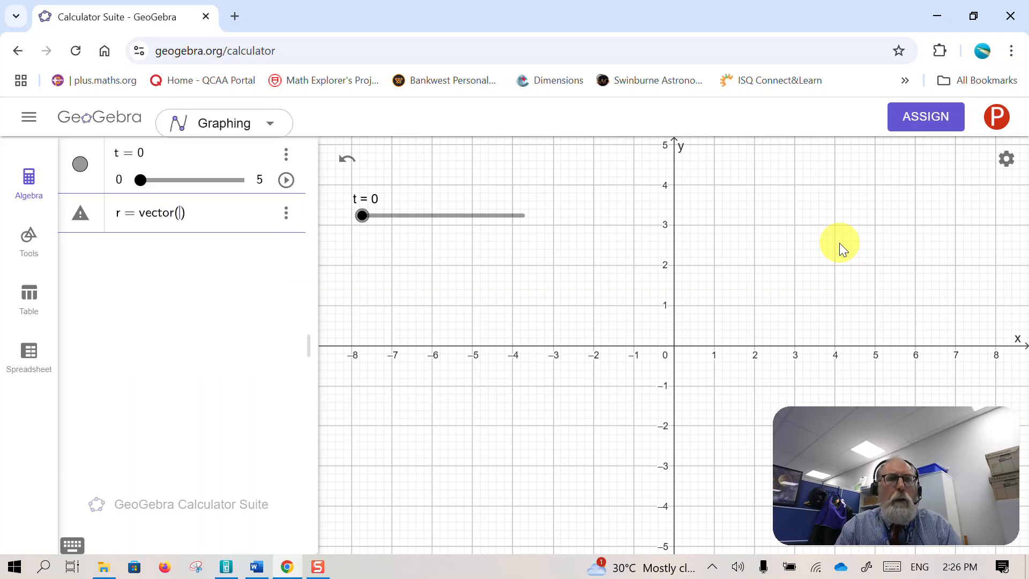
pyautogui.write('O')
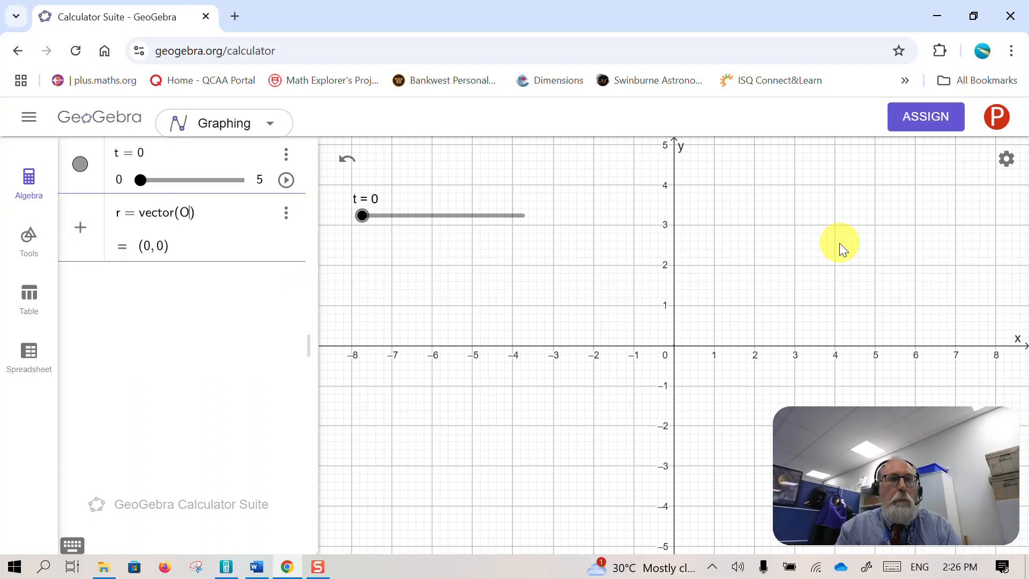
pyautogui.write(', ')
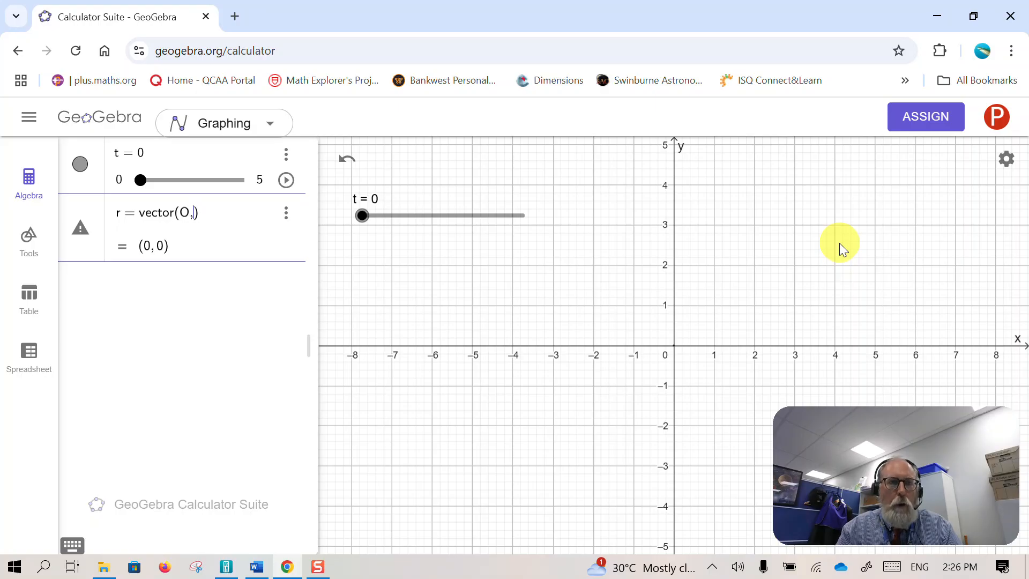
pyautogui.write('(')
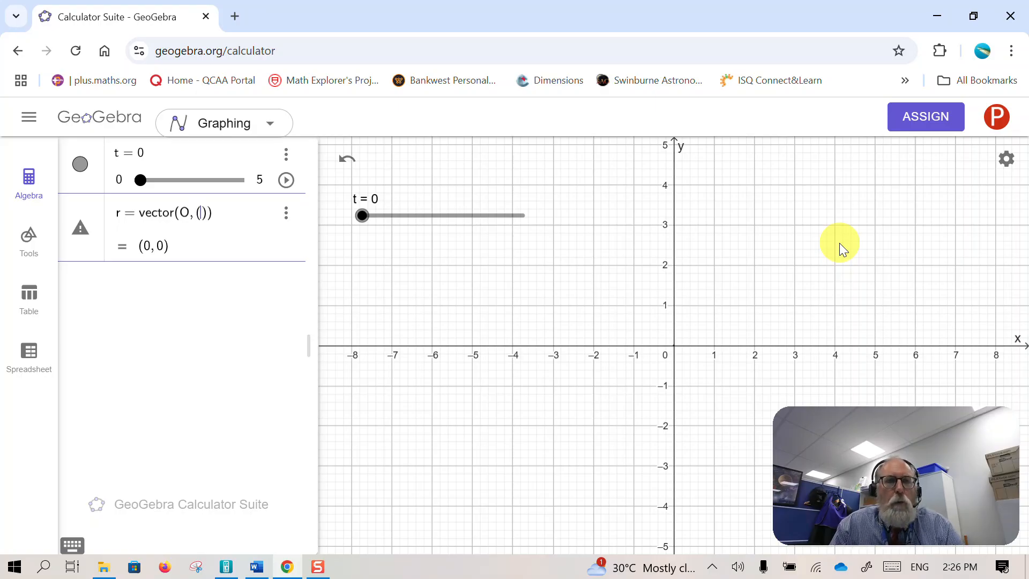
pyautogui.write('t^2')
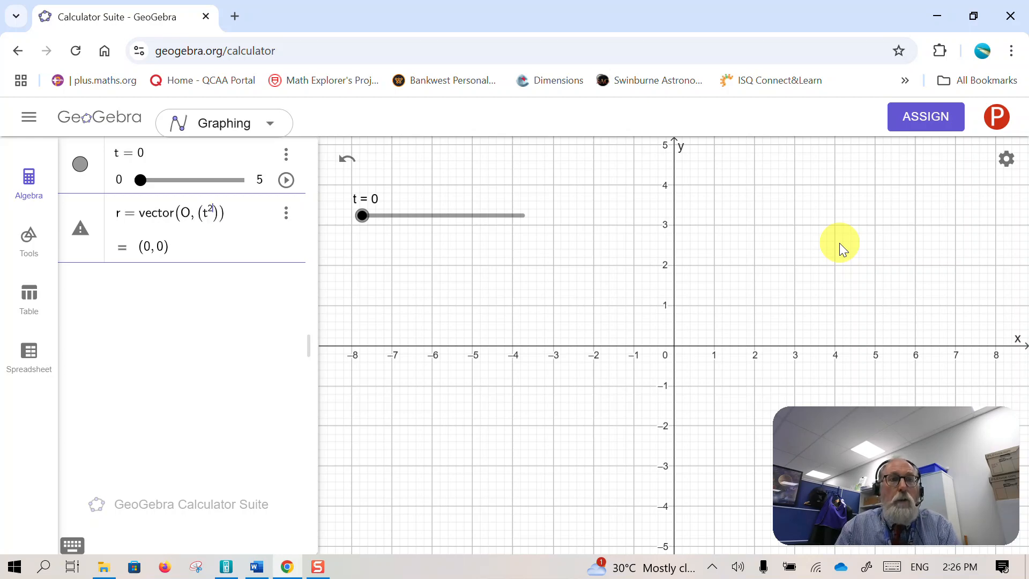
pyautogui.write('/2 ')
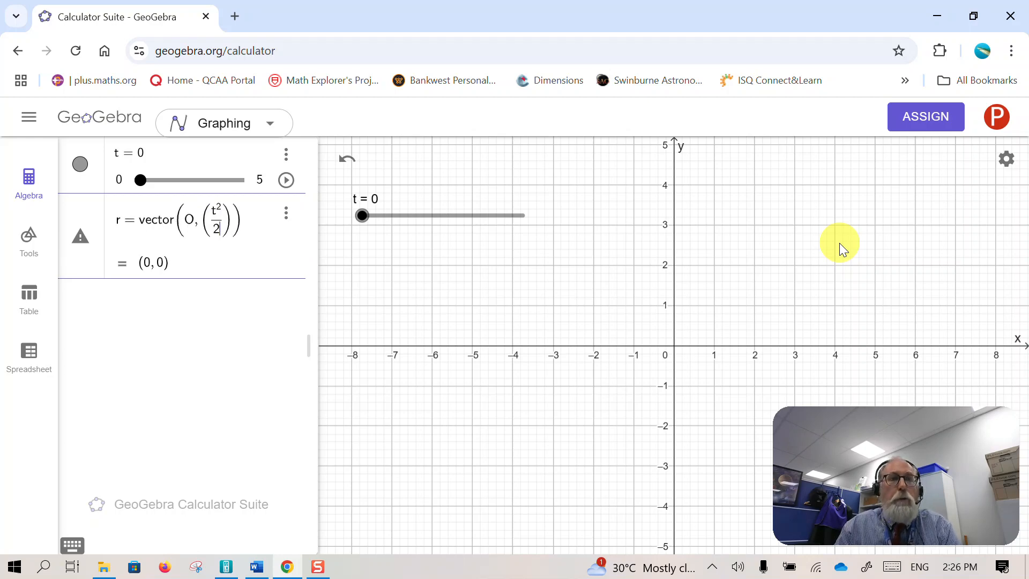
pyautogui.write('+ t')
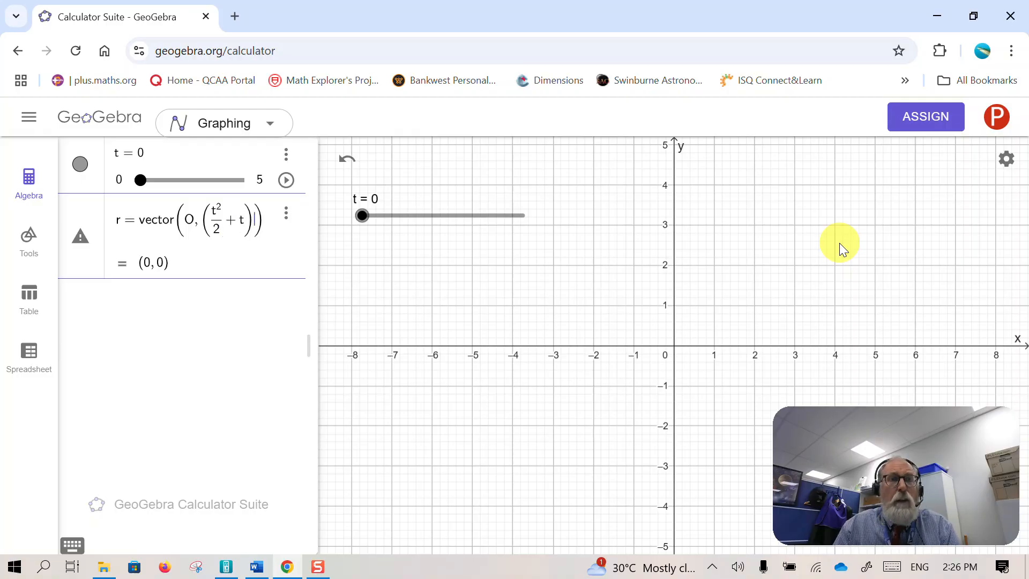
pyautogui.write(', ')
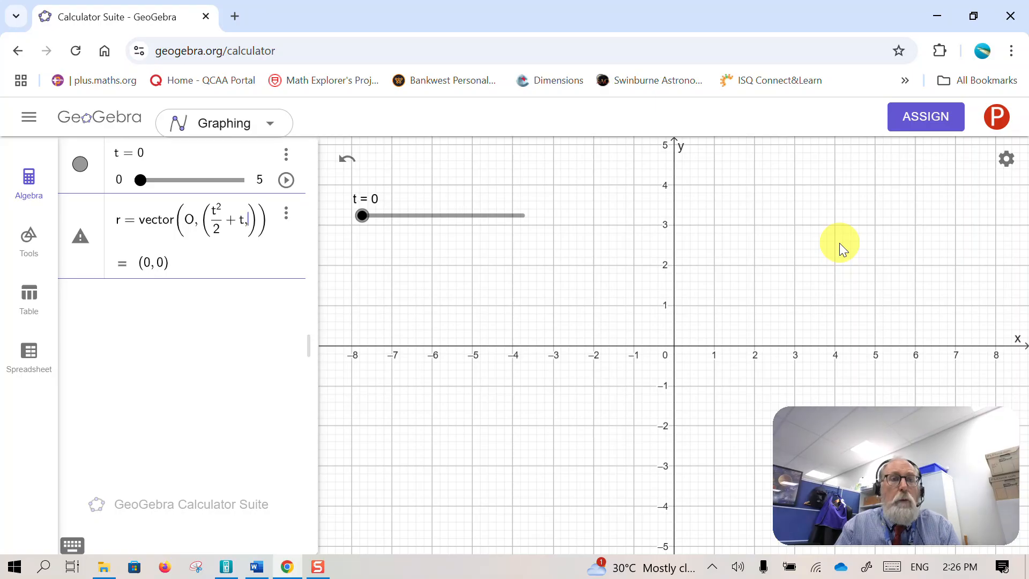
pyautogui.write('t^3')
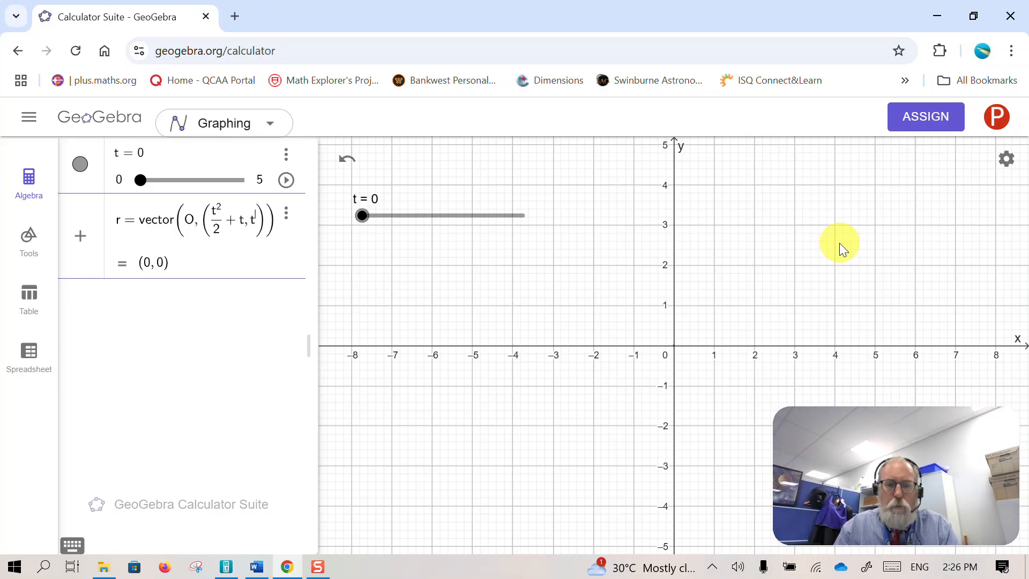
pyautogui.write('/3')
pyautogui.press('Return')
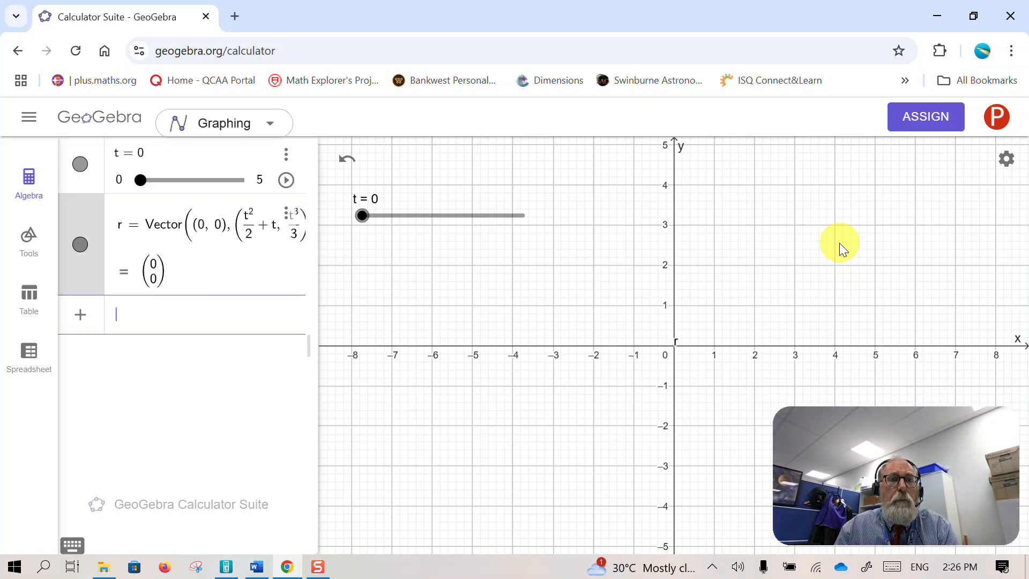
pyautogui.moveTo(318, 335); pyautogui.dragTo(373, 328)
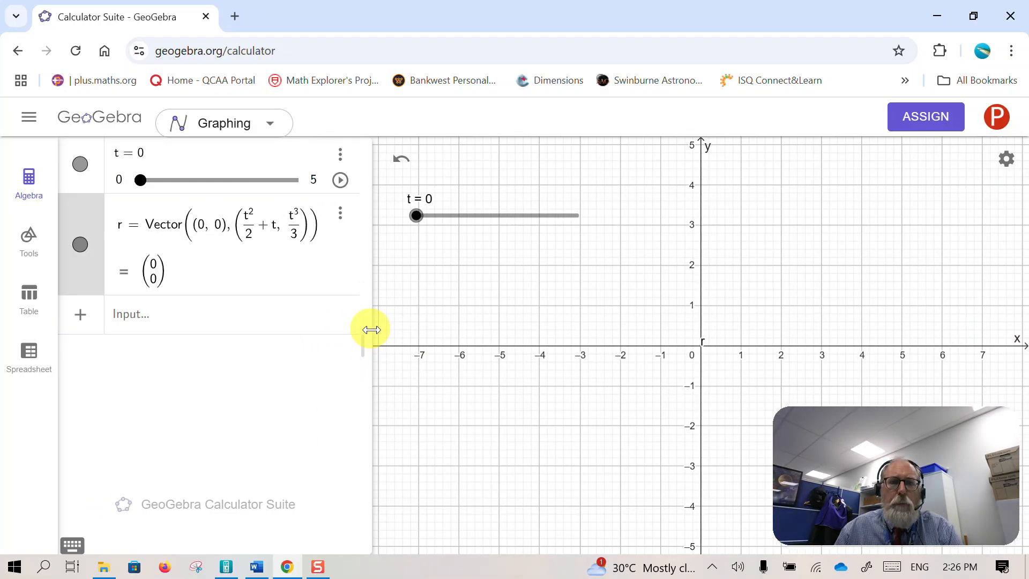
# Step: Switch to the Word document and compare its handwritten position vector r(t) with the entered definition of r, keeping both in view
pyautogui.click(253, 569)
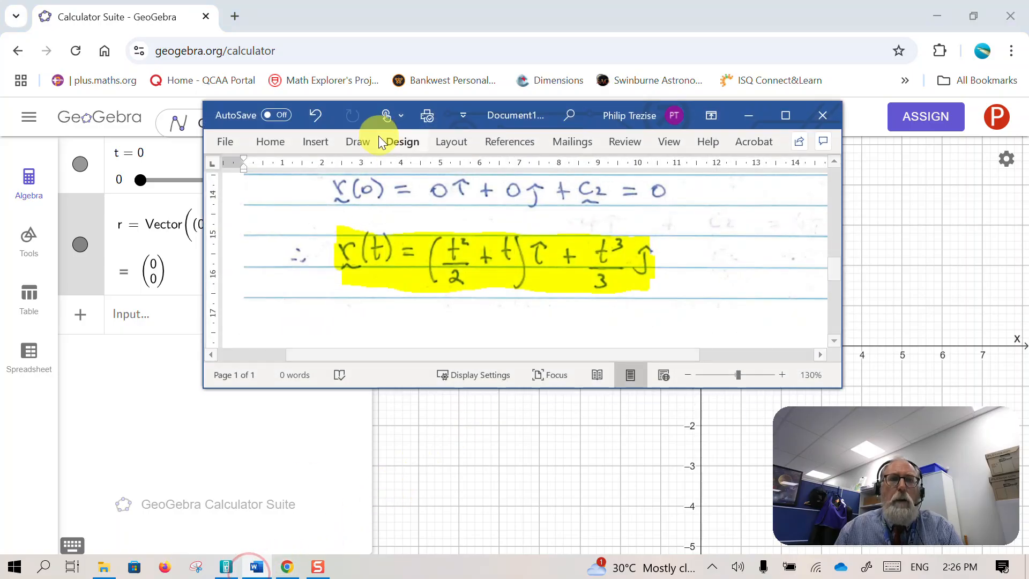
pyautogui.click(463, 116)
pyautogui.moveTo(520, 119); pyautogui.dragTo(496, 287)
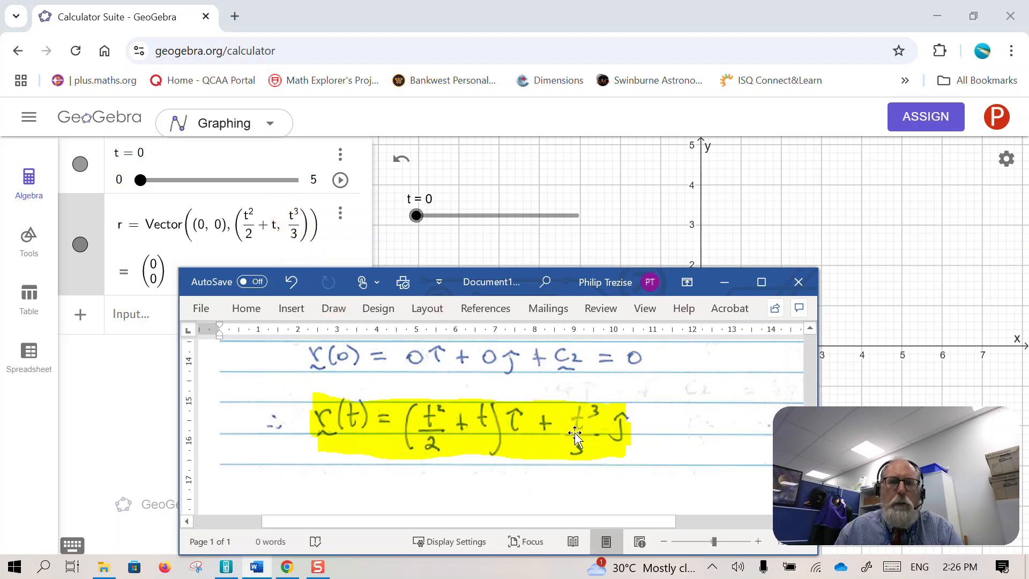
# Step: Return to GeoGebra and move the slider t to 2.1
pyautogui.click(724, 282)
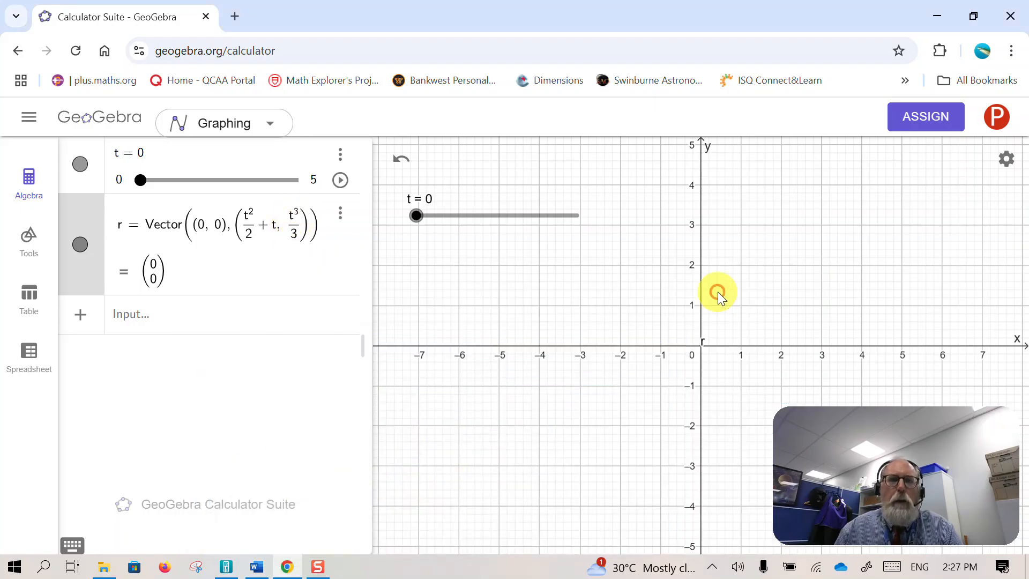
pyautogui.moveTo(420, 219); pyautogui.dragTo(483, 221)
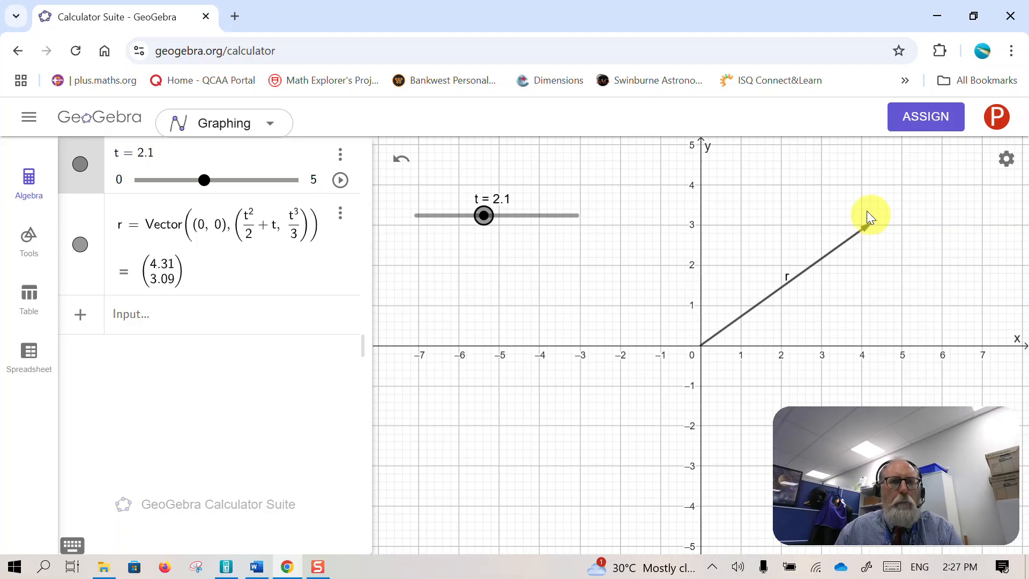
# Step: Define vector rdot from the origin O to (t+1, t^2)
pyautogui.click(175, 316)
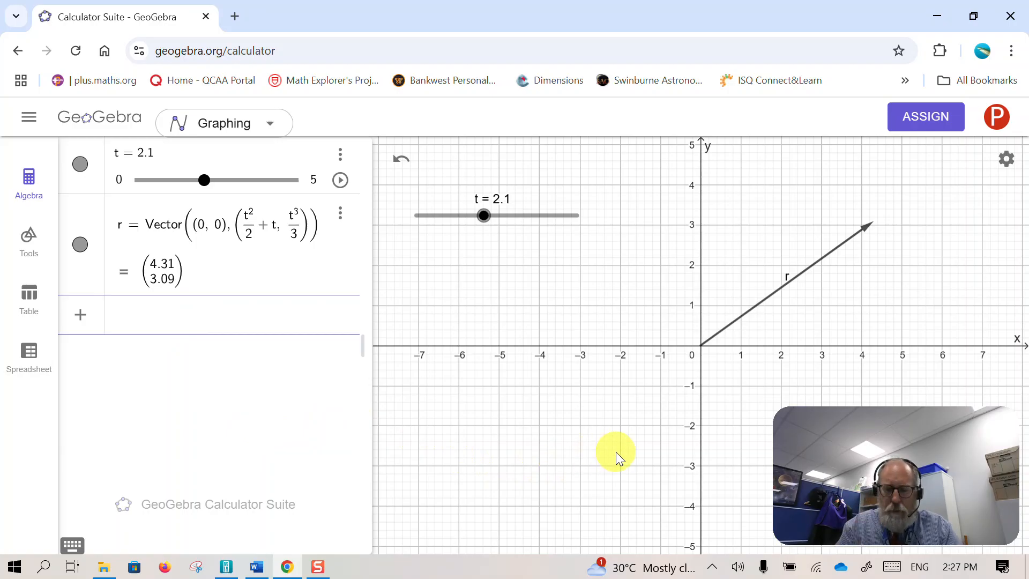
pyautogui.write('rd')
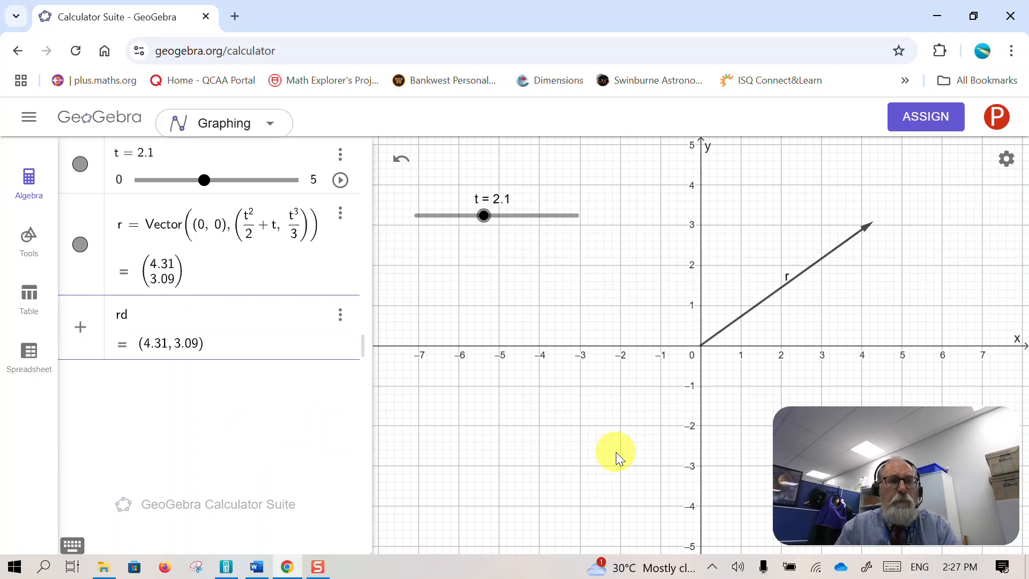
pyautogui.write('ot=')
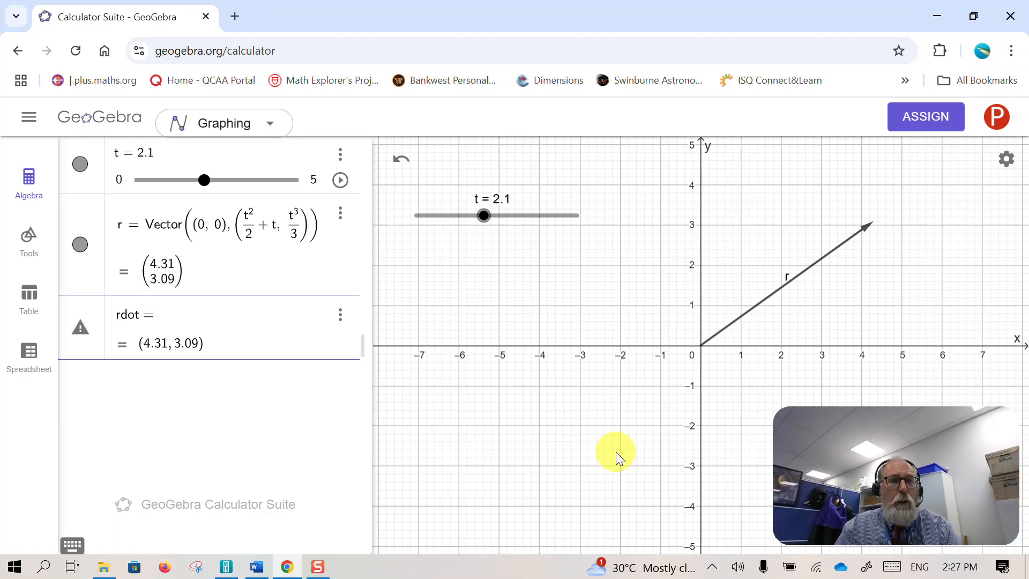
pyautogui.write('vect')
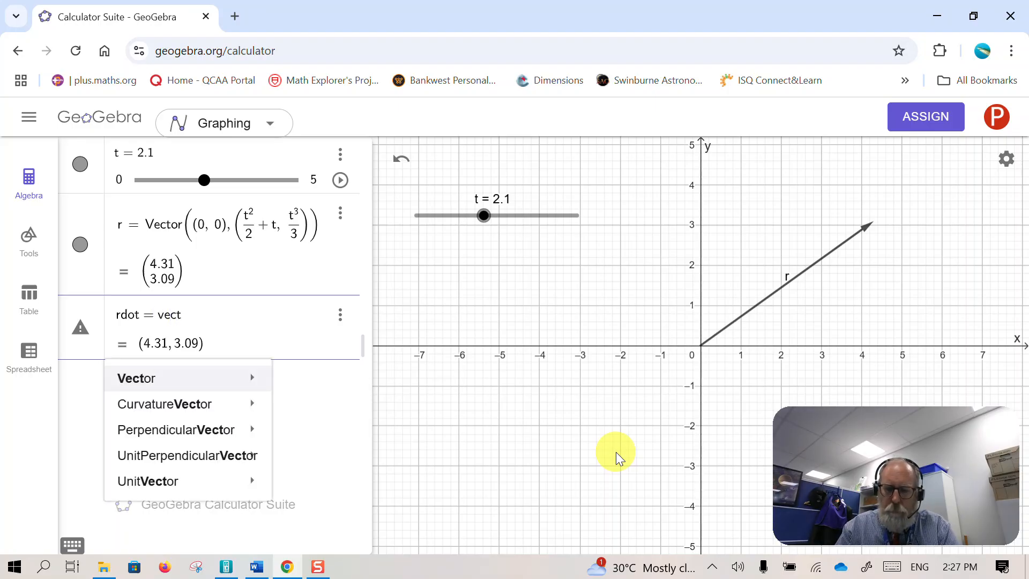
pyautogui.write('or(')
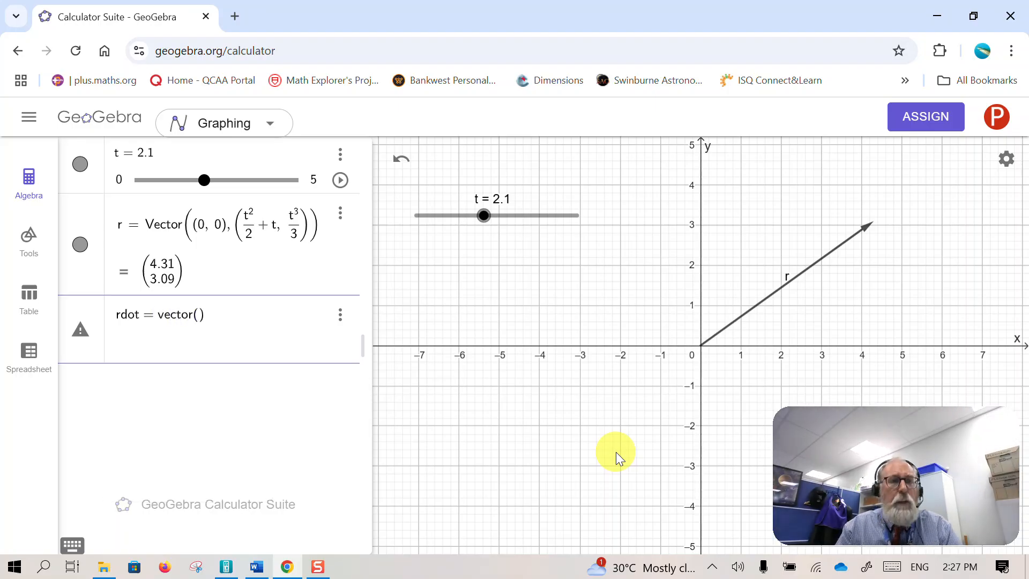
pyautogui.write('O')
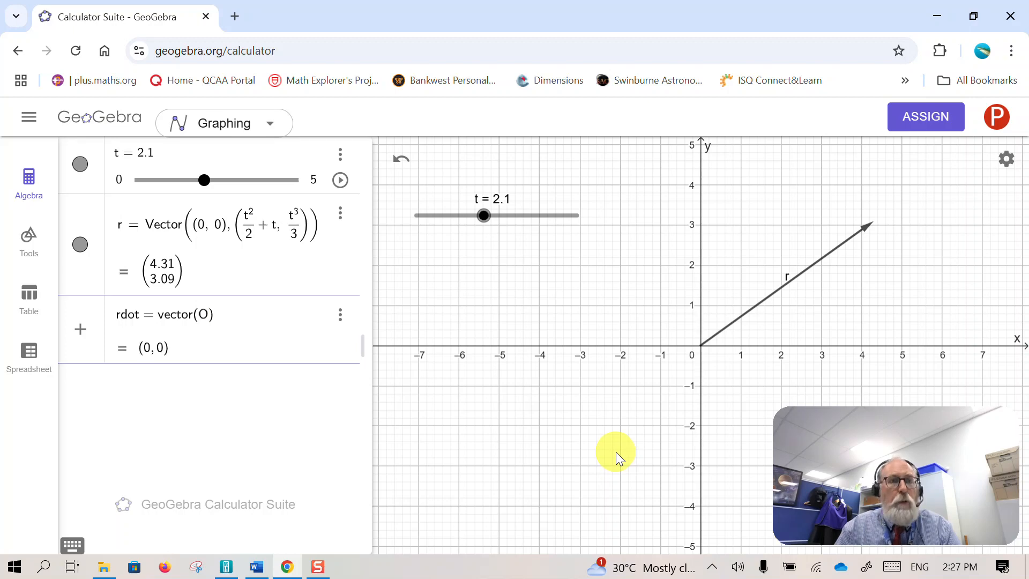
pyautogui.write(',(')
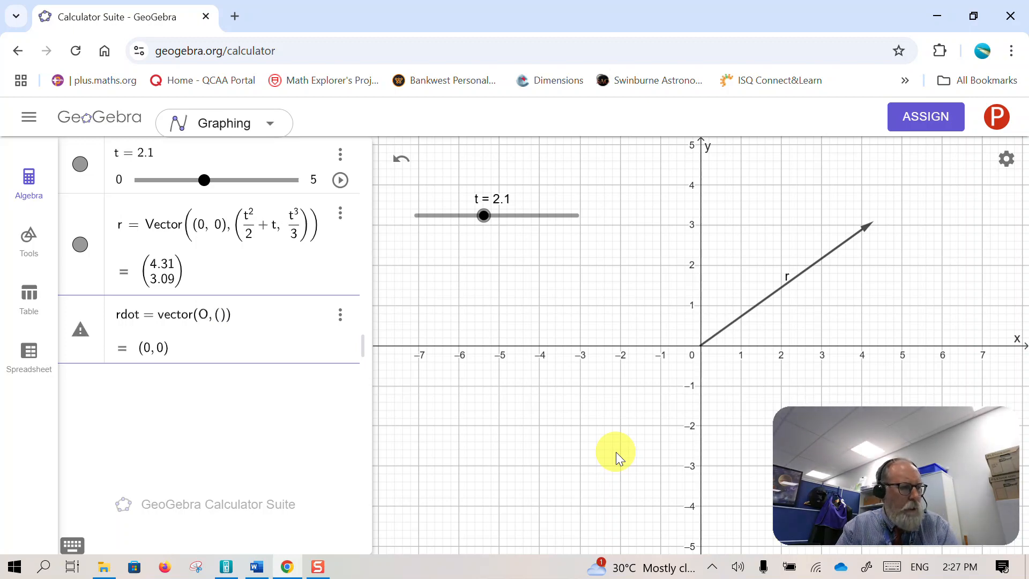
pyautogui.write('t+1')
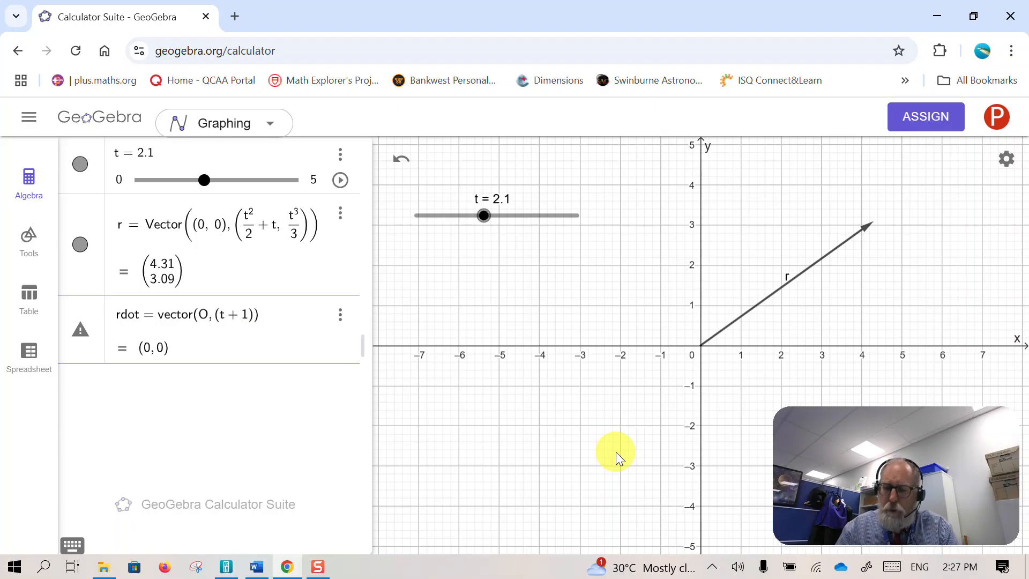
pyautogui.write(',t^2')
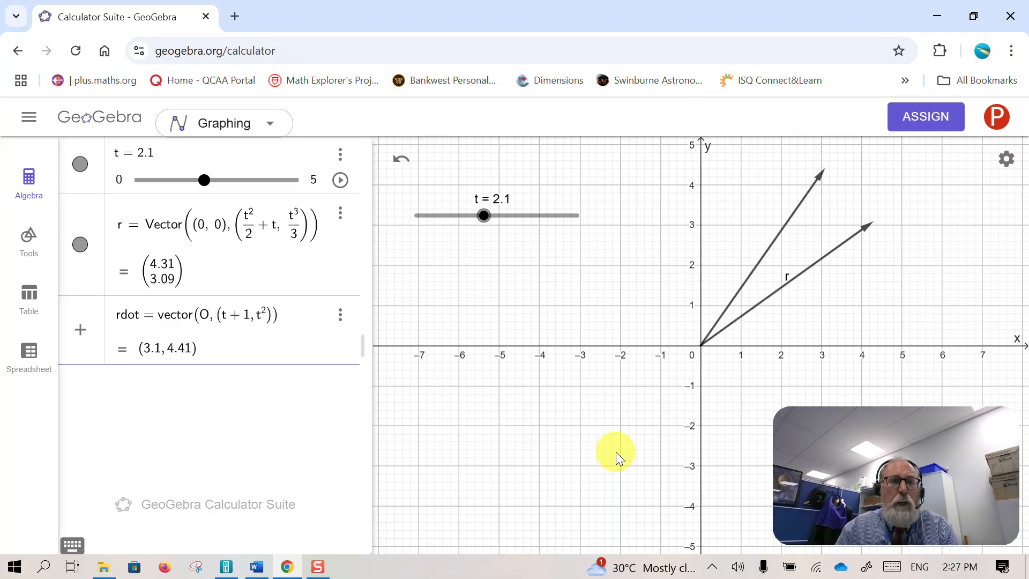
pyautogui.press('Return')
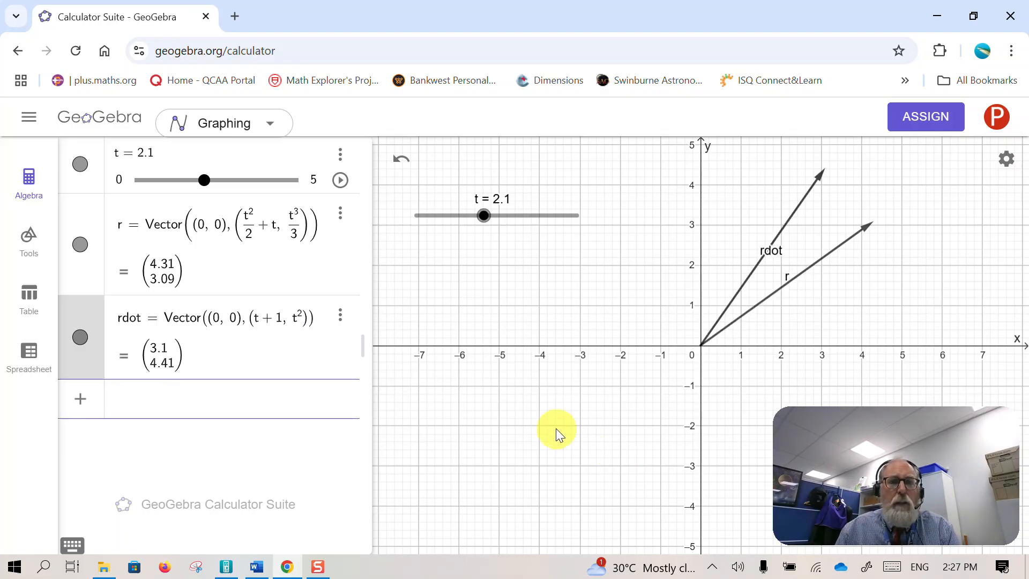
# Step: Define vector rddot from the origin O to (1, 2t)
pyautogui.write('rddot')
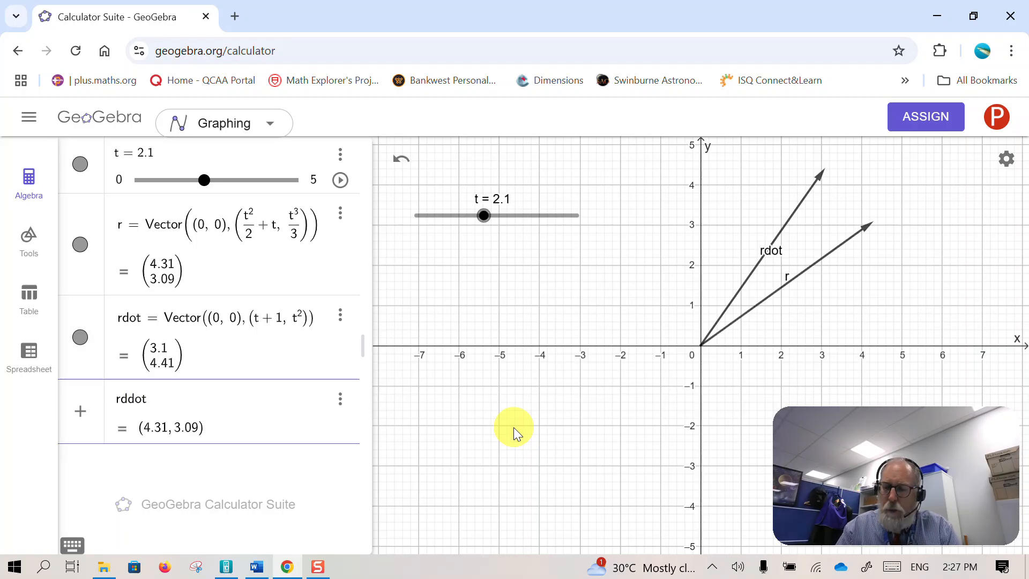
pyautogui.write(' = ')
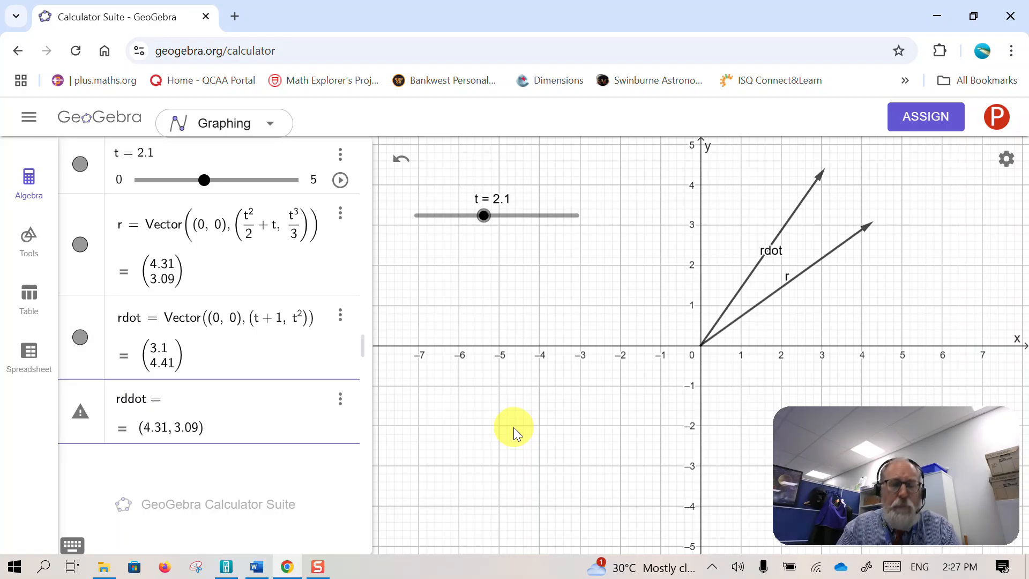
pyautogui.write('vector')
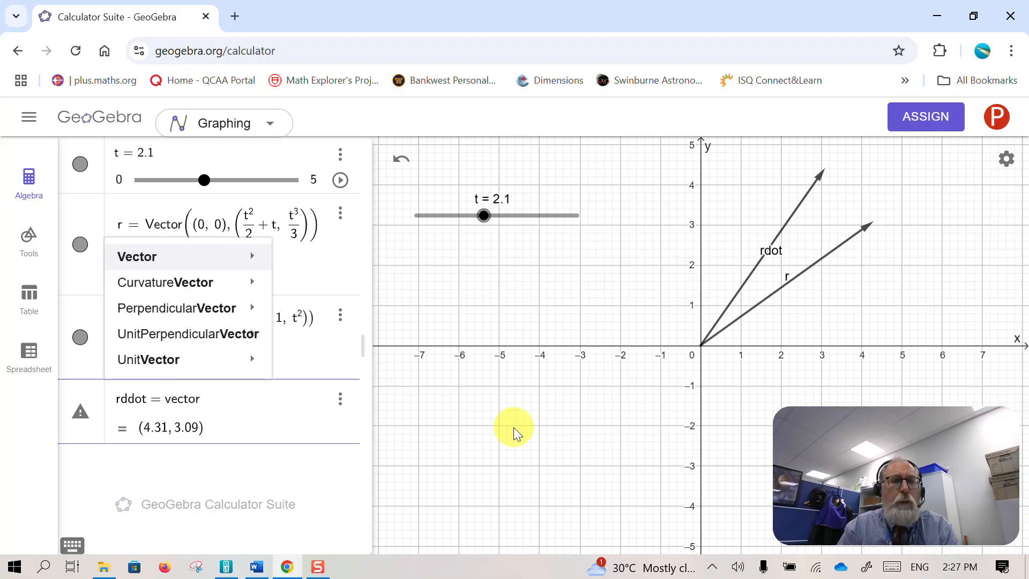
pyautogui.write('(O')
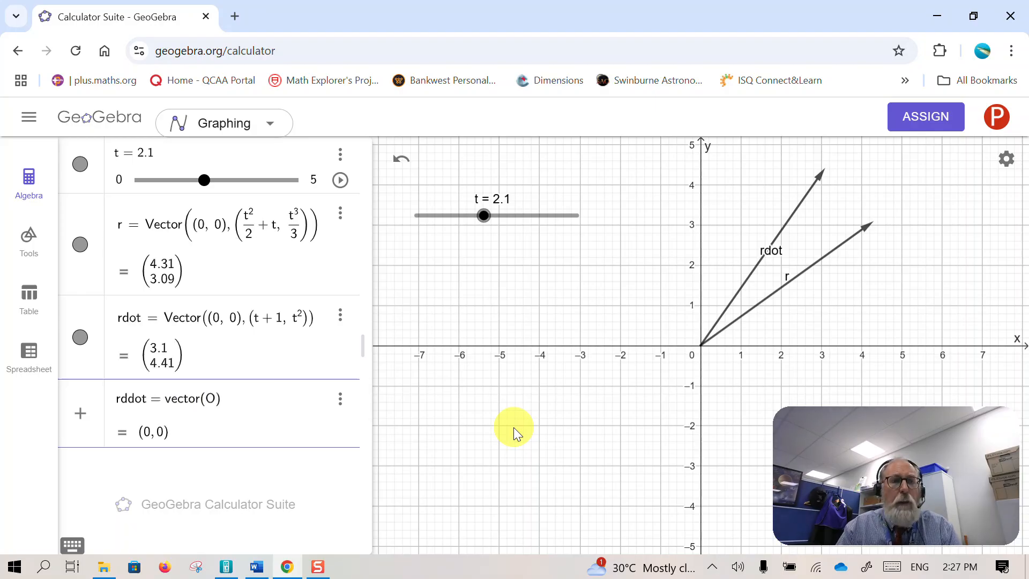
pyautogui.write(', ')
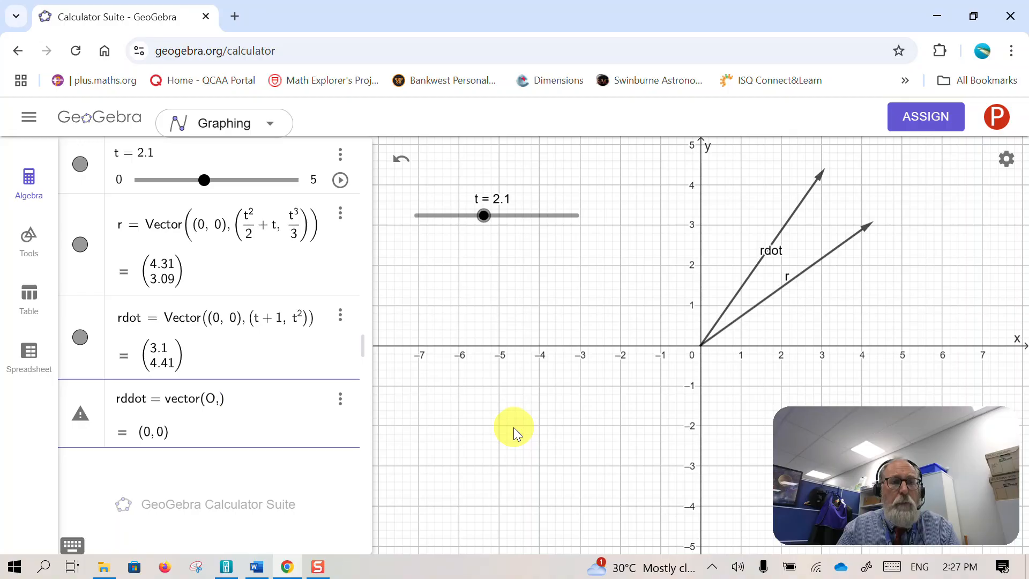
pyautogui.write('(')
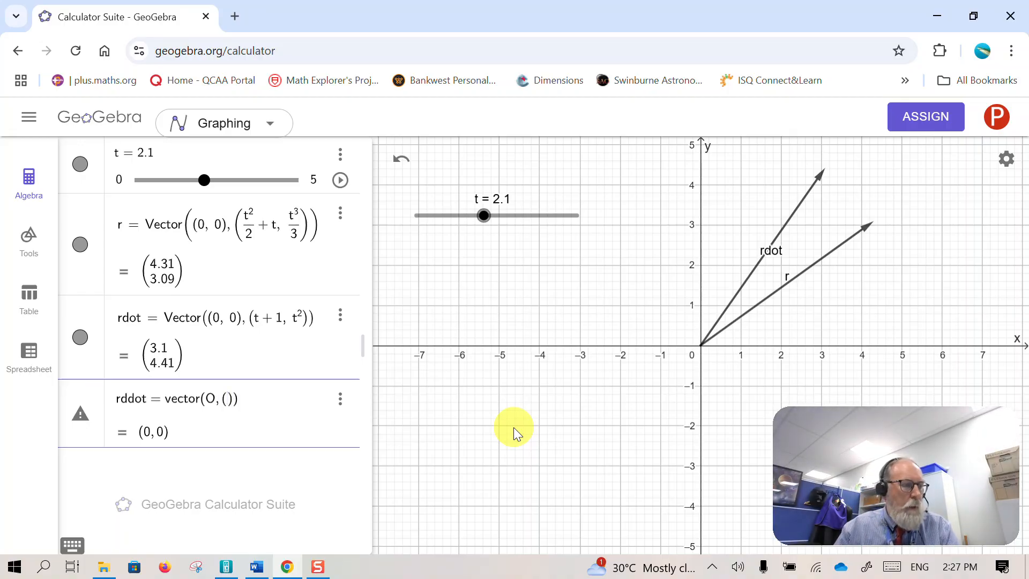
pyautogui.write('1, ')
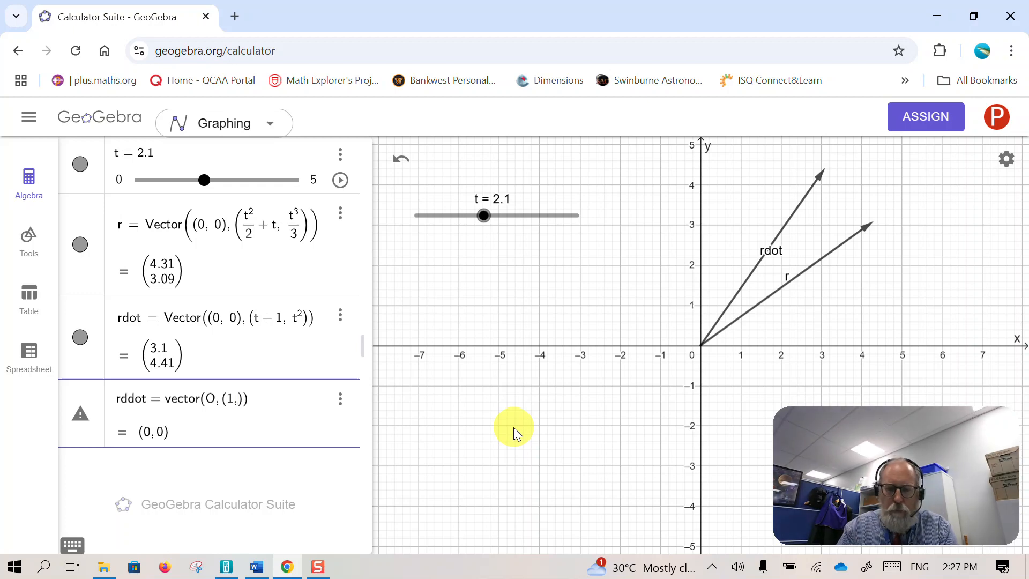
pyautogui.write('2t')
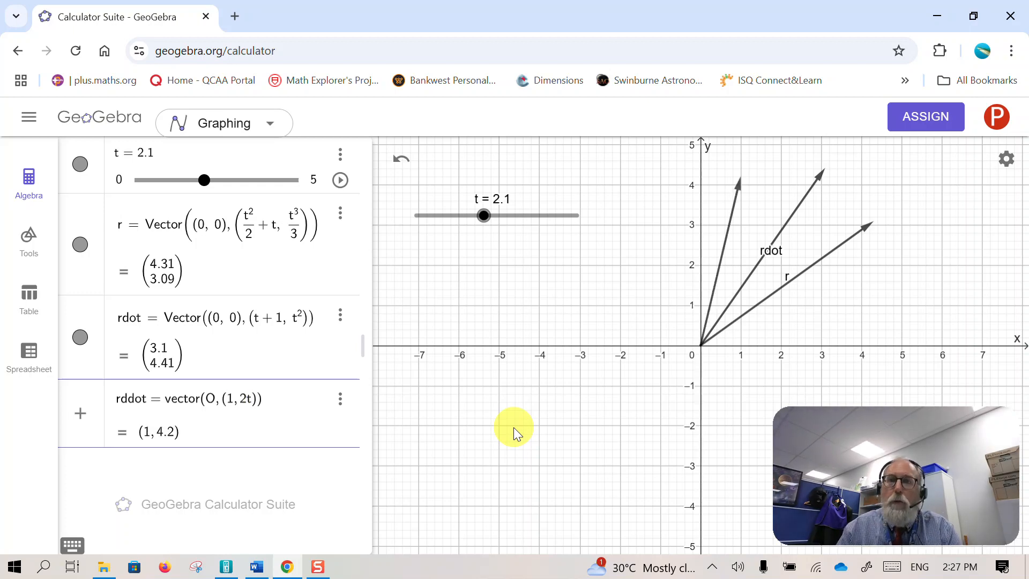
pyautogui.press('Return')
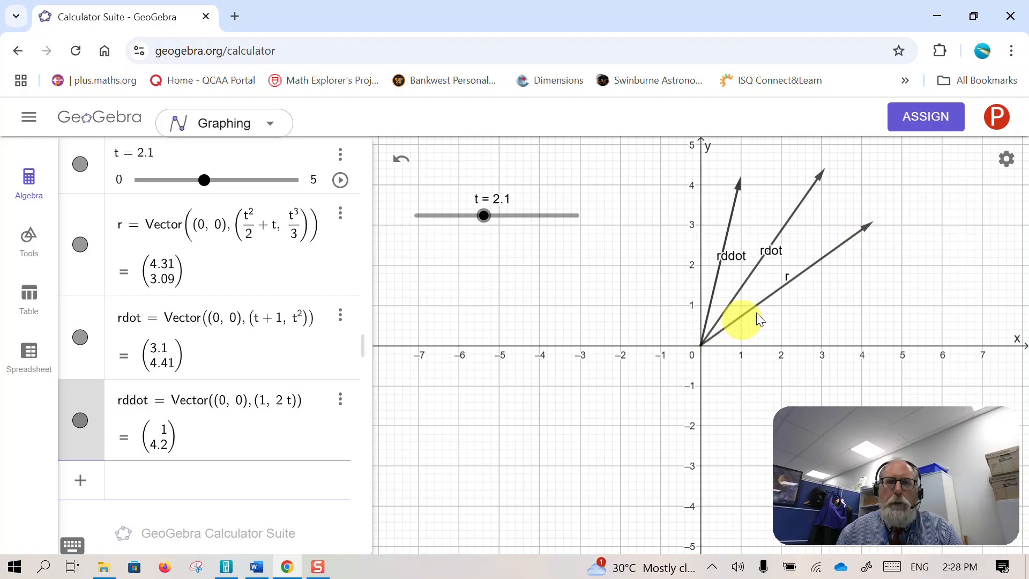
# Step: Define point A at the tip of vector r with the Point command, using the origin O and r
pyautogui.click(190, 475)
pyautogui.write('A = point')
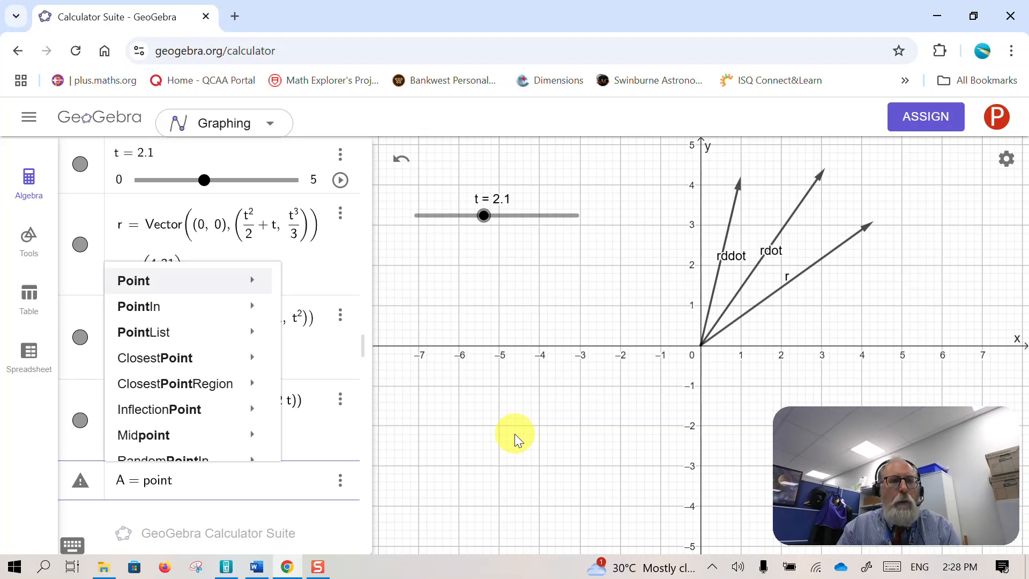
pyautogui.write('(')
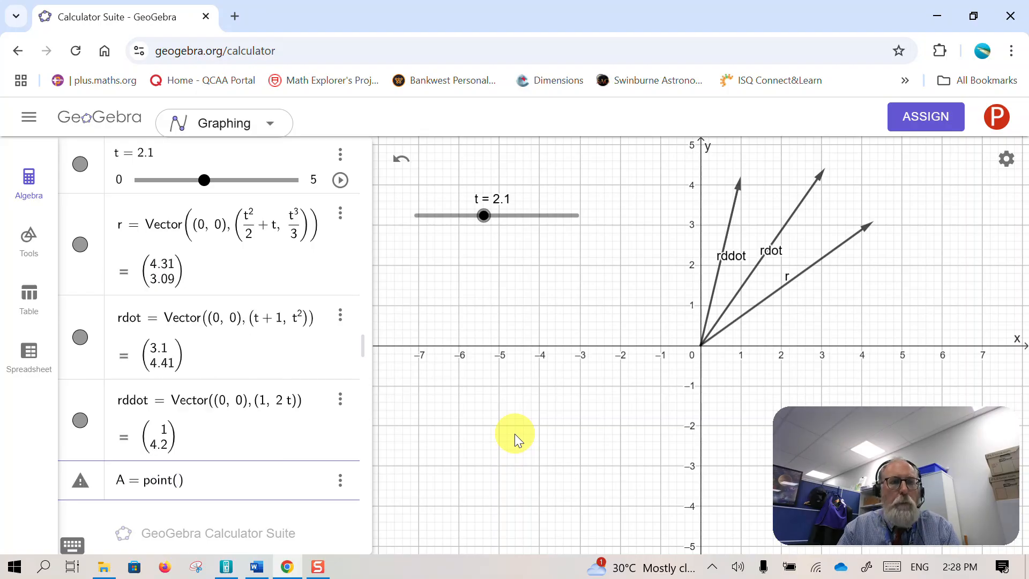
pyautogui.write('O, ')
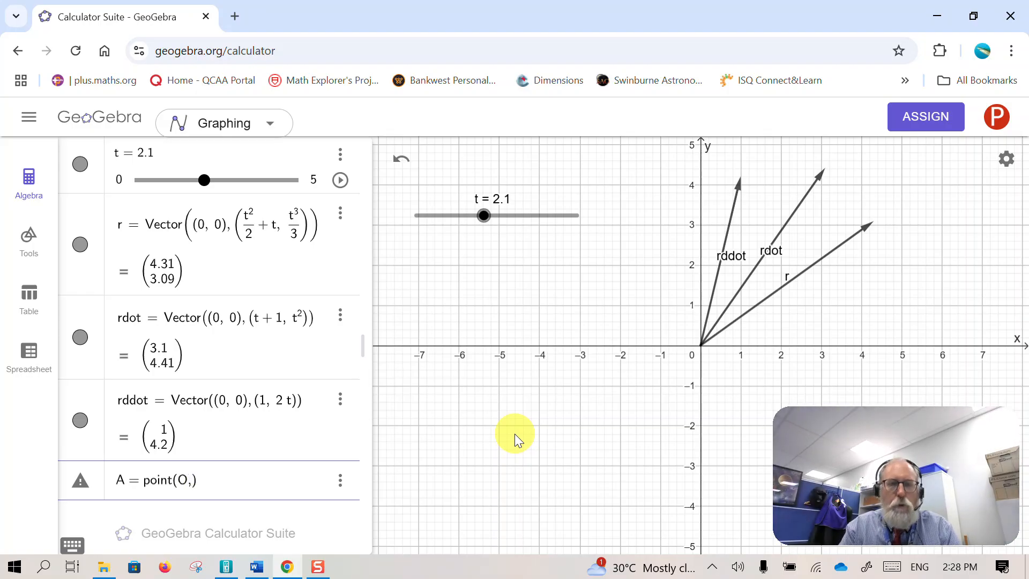
pyautogui.write('r')
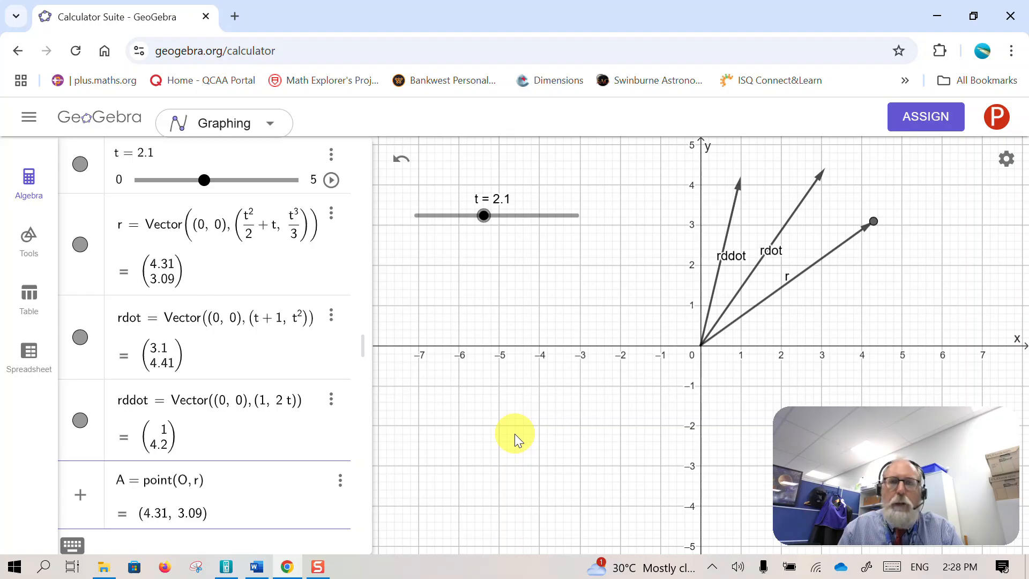
pyautogui.press('Return')
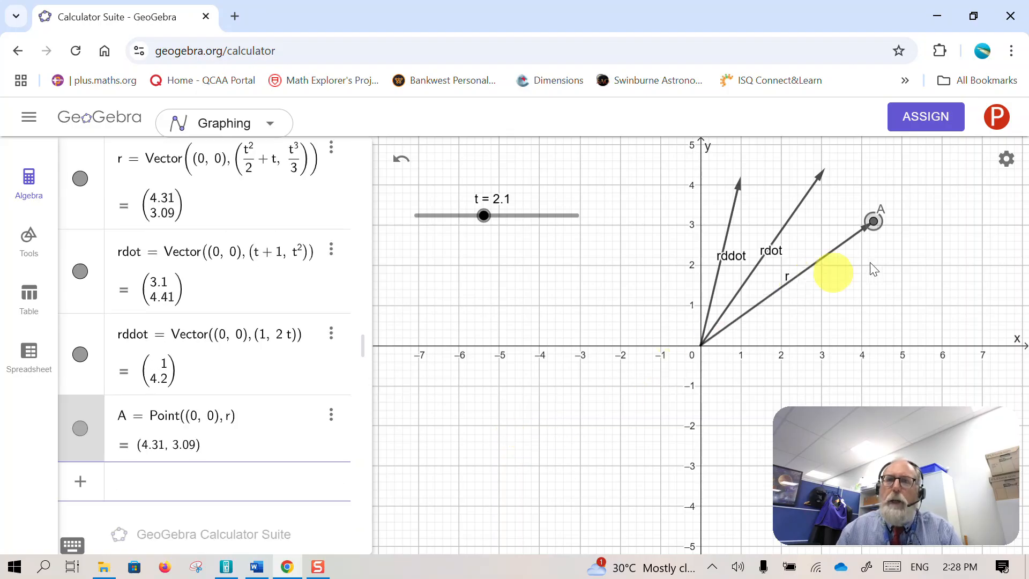
# Step: Colour point A at the tip of vector r red
pyautogui.click(873, 221)
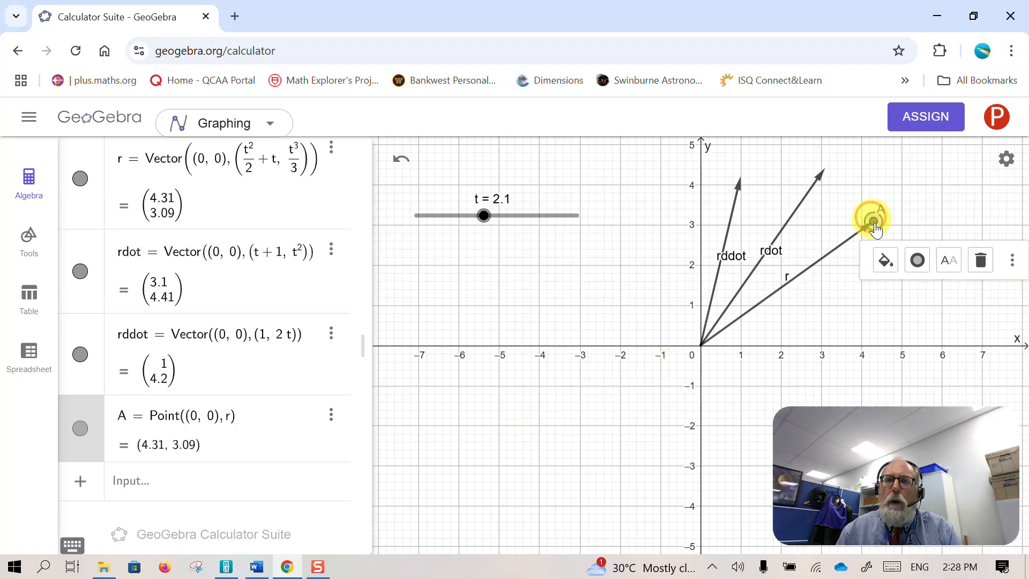
pyautogui.click(886, 260)
pyautogui.click(948, 292)
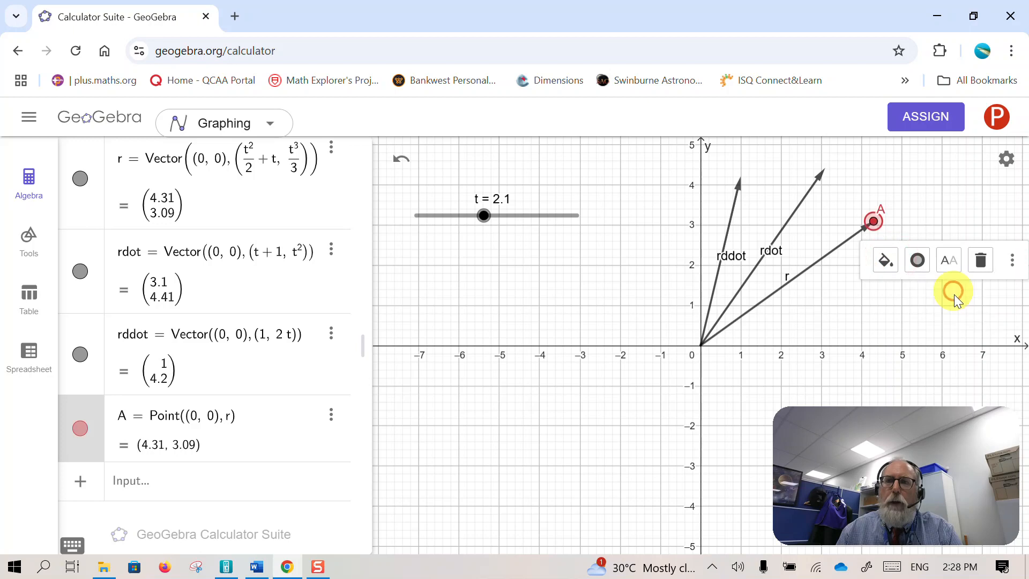
pyautogui.click(953, 291)
# Step: Set the slider t to 1.6 and deselect it
pyautogui.moveTo(918, 300); pyautogui.dragTo(810, 324)
pyautogui.moveTo(484, 216)
pyautogui.mouseDown()
pyautogui.moveTo(457, 218)
pyautogui.moveTo(508, 216)
pyautogui.moveTo(457, 215)
pyautogui.moveTo(467, 217)
pyautogui.mouseUp()
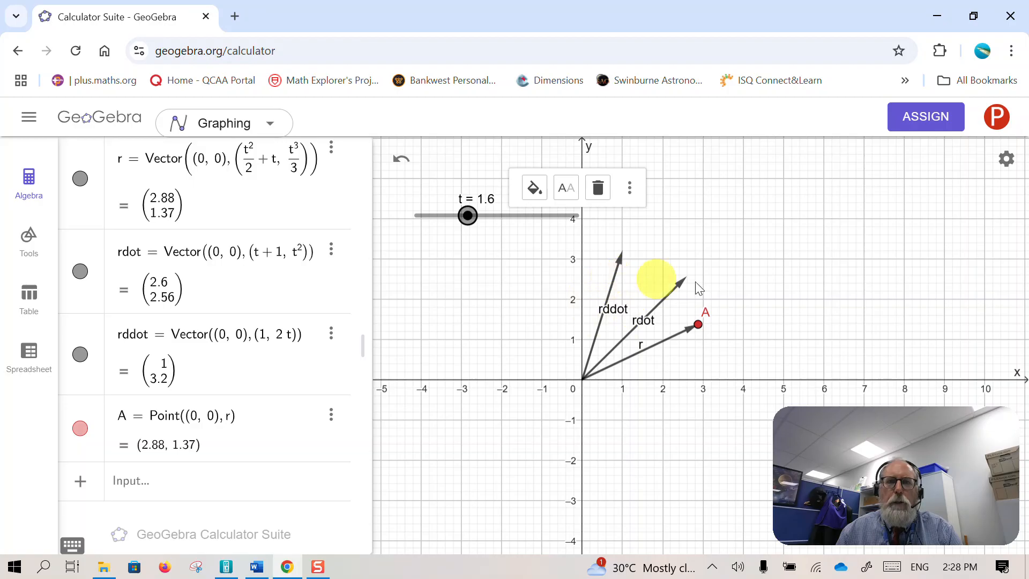
pyautogui.click(715, 252)
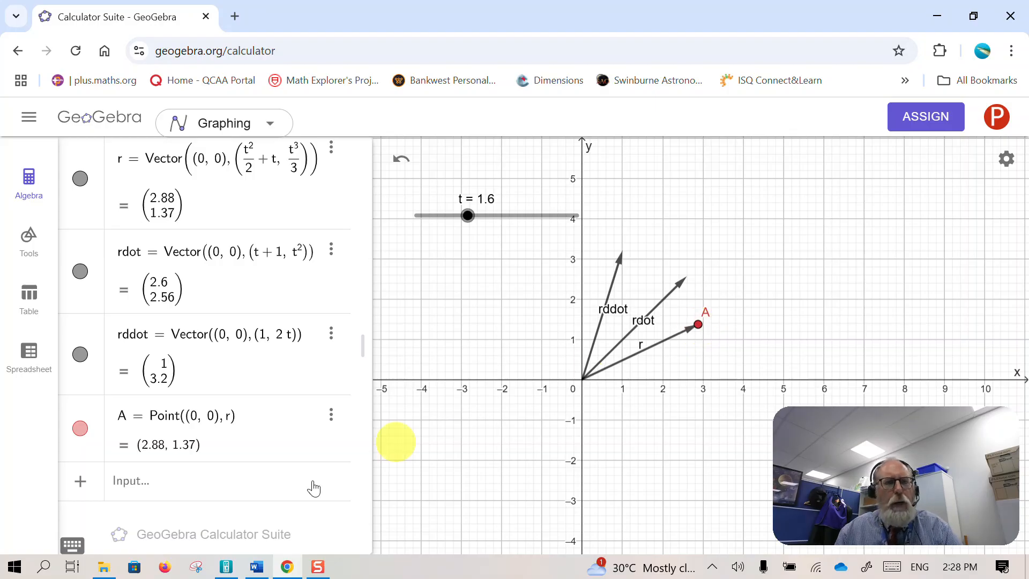
# Step: Define vector v from point A to A + rdot, so that the velocity starts at the tip of r
pyautogui.click(214, 481)
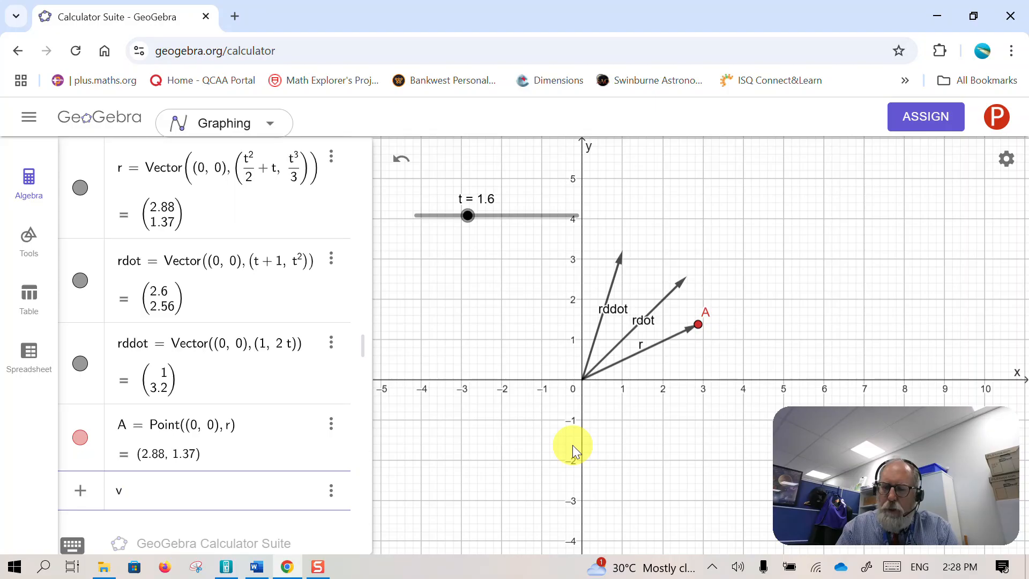
pyautogui.write('v = vec')
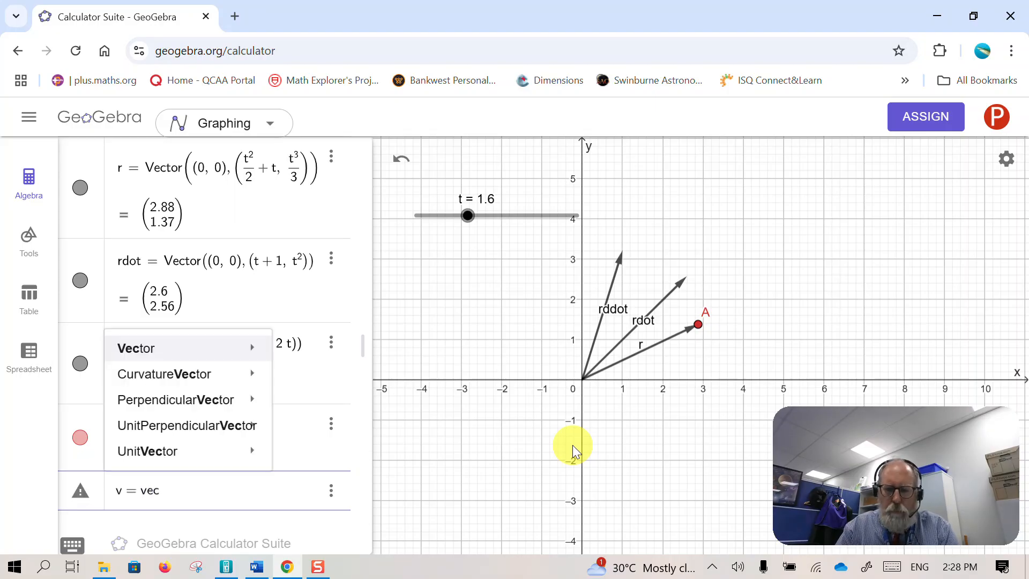
pyautogui.write('tor')
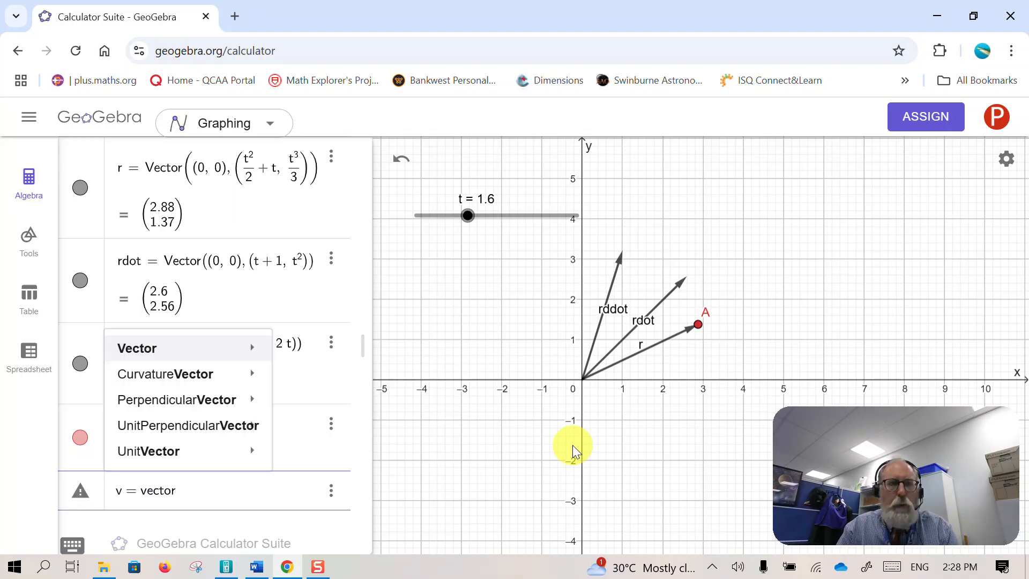
pyautogui.write('(A')
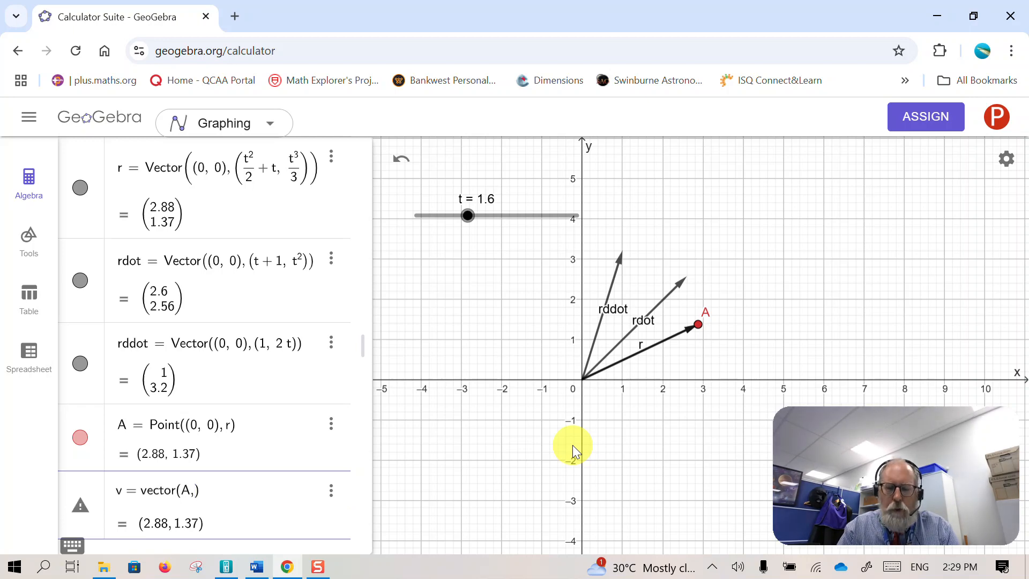
pyautogui.write(', A ')
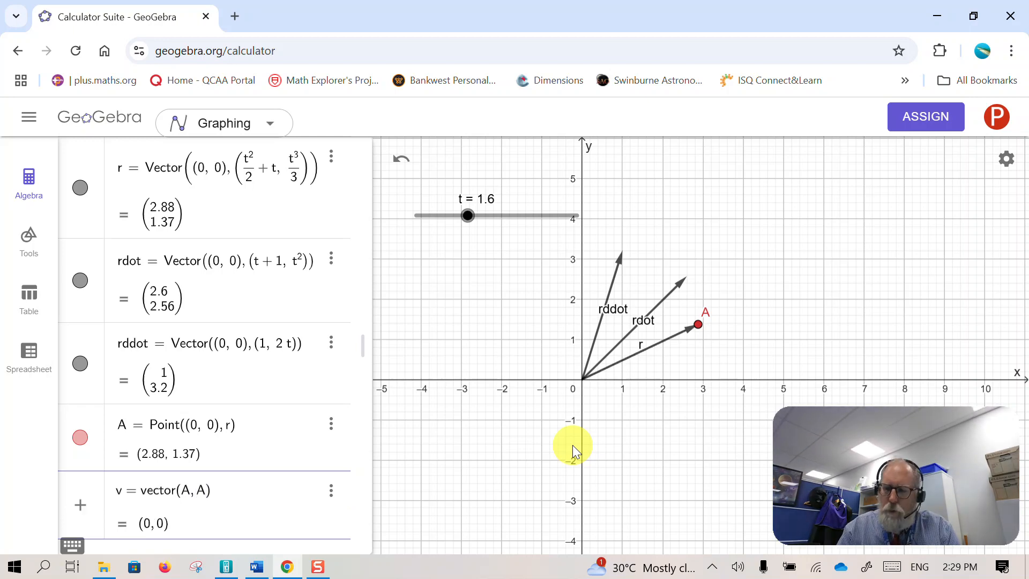
pyautogui.write('+ rdot')
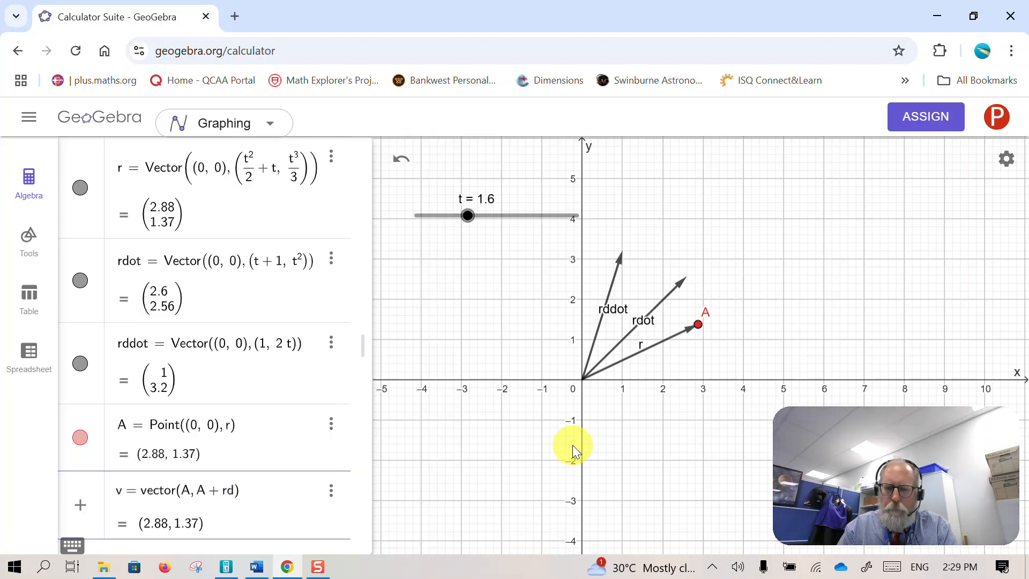
pyautogui.press('Return')
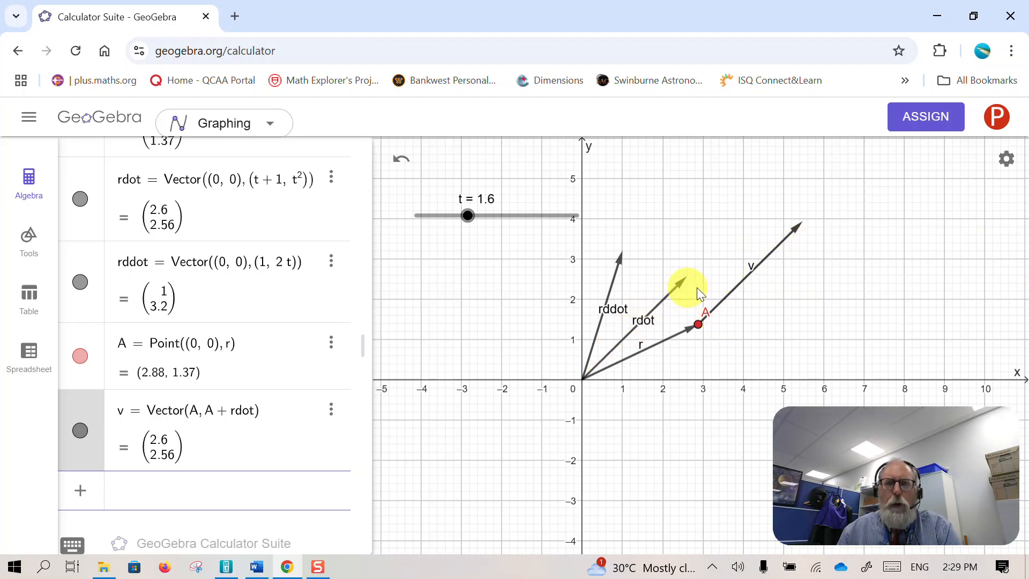
# Step: Colour the velocity vector v blue and deselect it
pyautogui.click(745, 276)
pyautogui.click(787, 194)
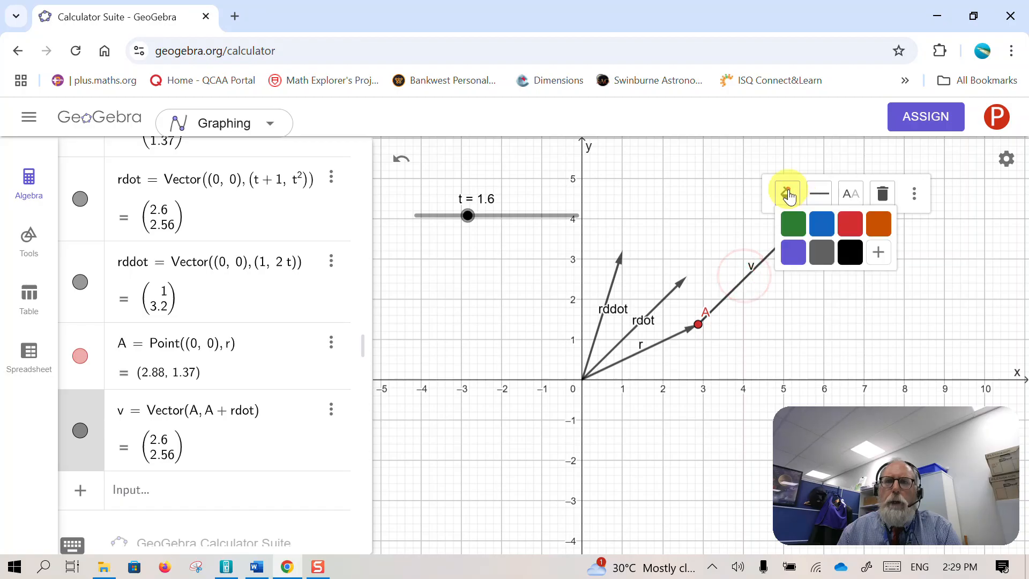
pyautogui.click(823, 220)
pyautogui.click(773, 321)
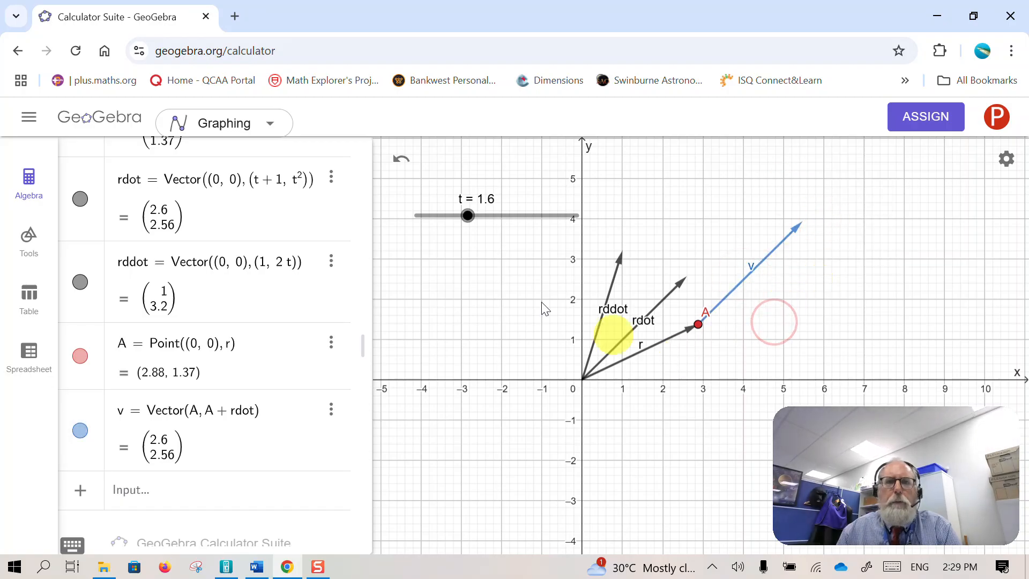
# Step: Set the slider t to 1.4 and hide the original rdot vector that starts at the origin
pyautogui.moveTo(466, 216)
pyautogui.mouseDown()
pyautogui.moveTo(448, 213)
pyautogui.moveTo(473, 214)
pyautogui.moveTo(461, 215)
pyautogui.mouseUp()
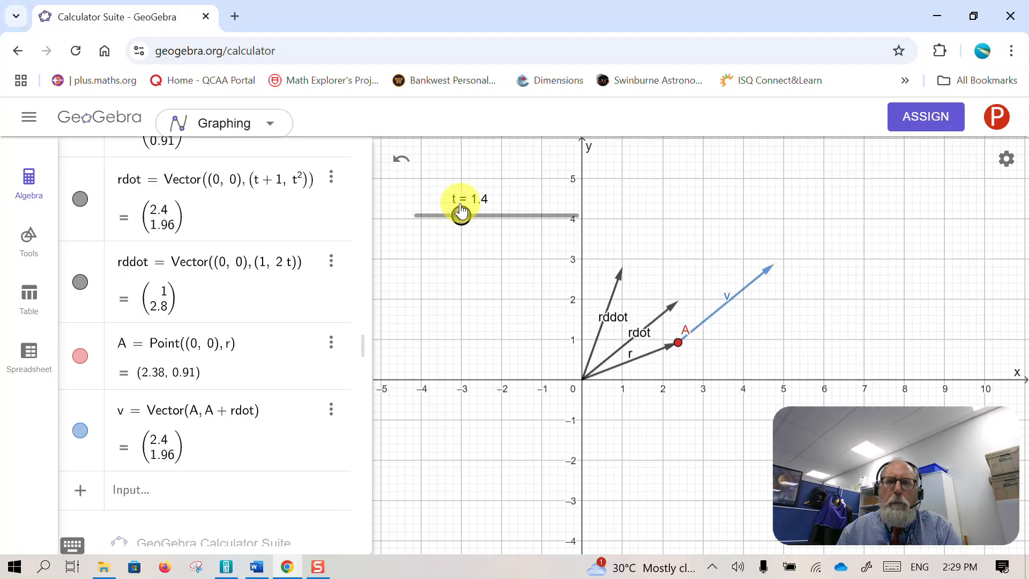
pyautogui.click(81, 200)
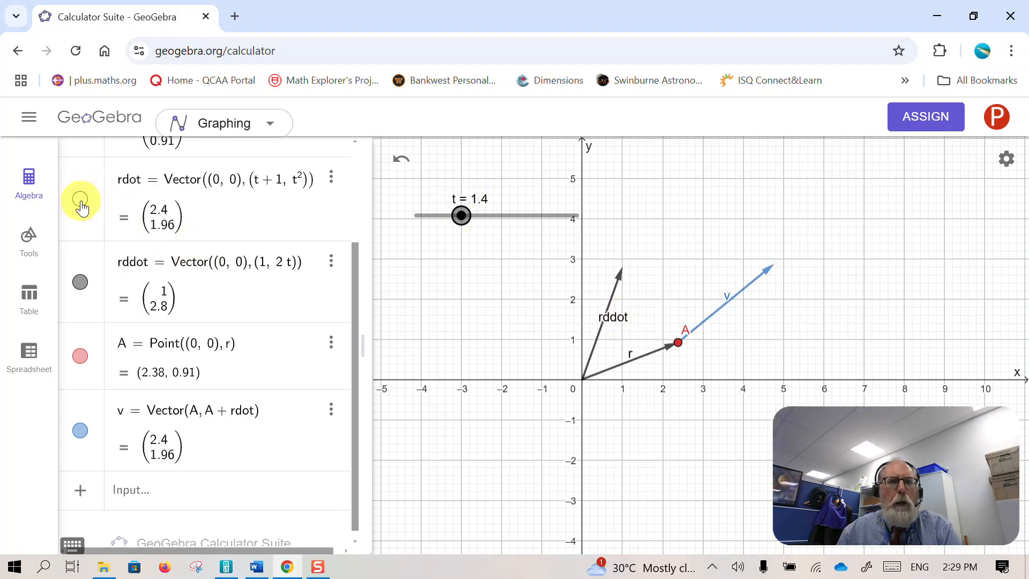
pyautogui.click(81, 199)
pyautogui.click(80, 200)
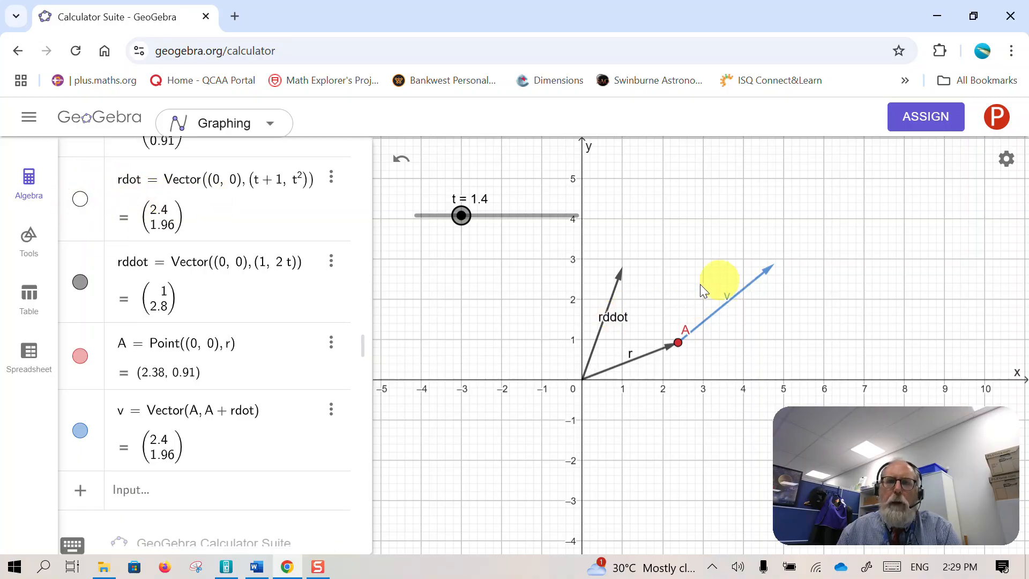
# Step: Define vector a from point A to A + rddot, so that the acceleration starts at the tip of r
pyautogui.click(219, 492)
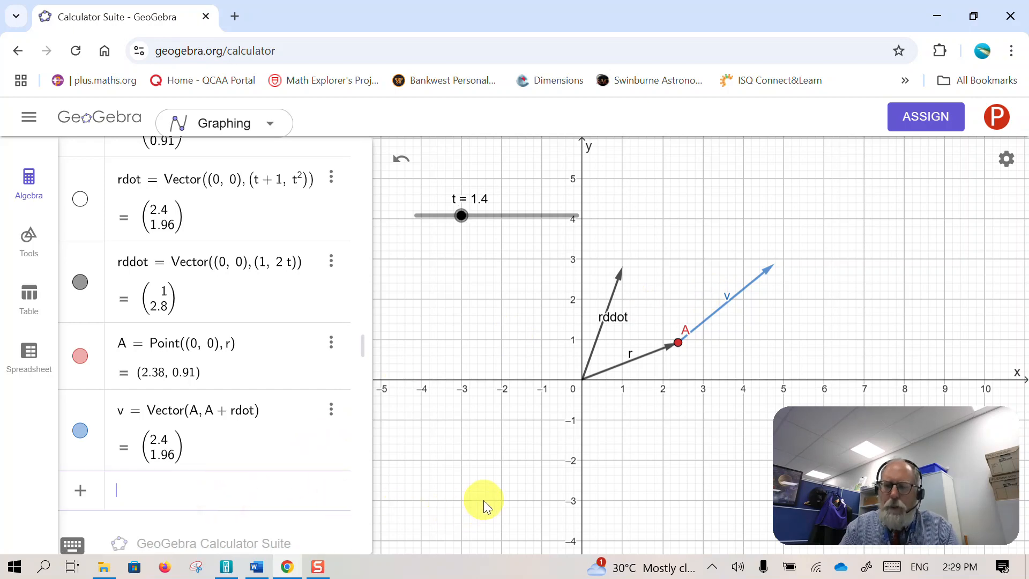
pyautogui.write('a = v')
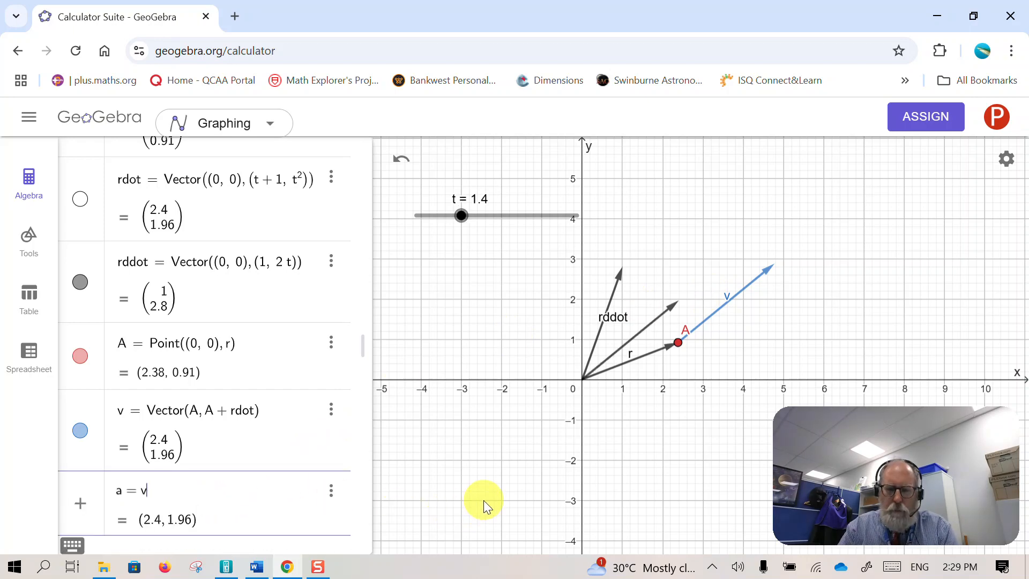
pyautogui.write('ector')
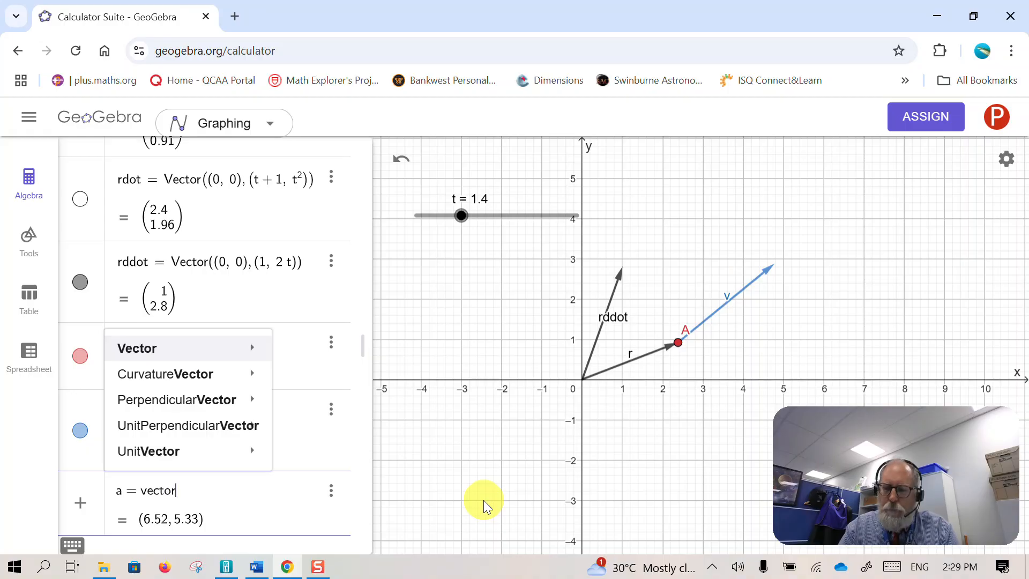
pyautogui.write('(')
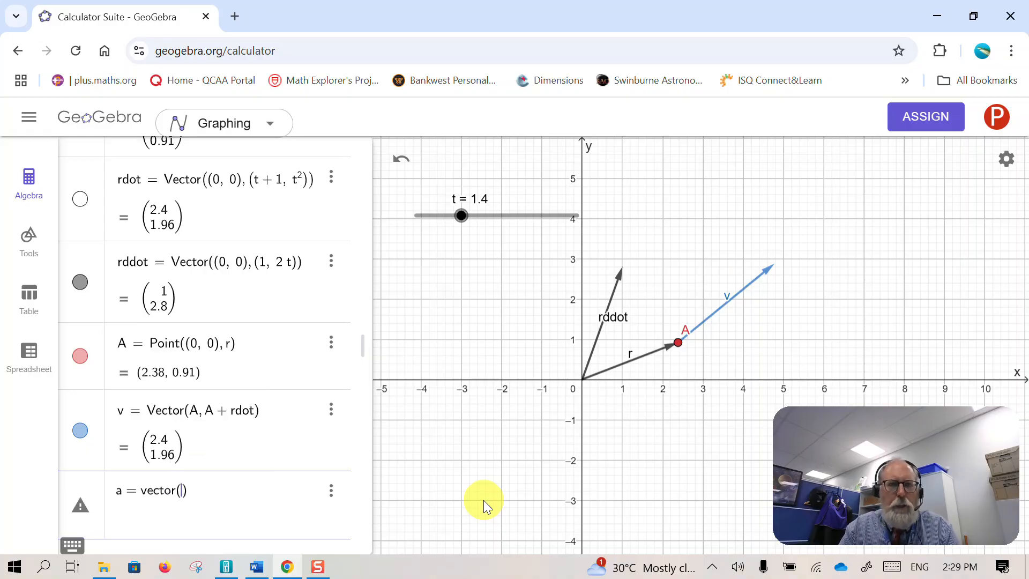
pyautogui.write('A')
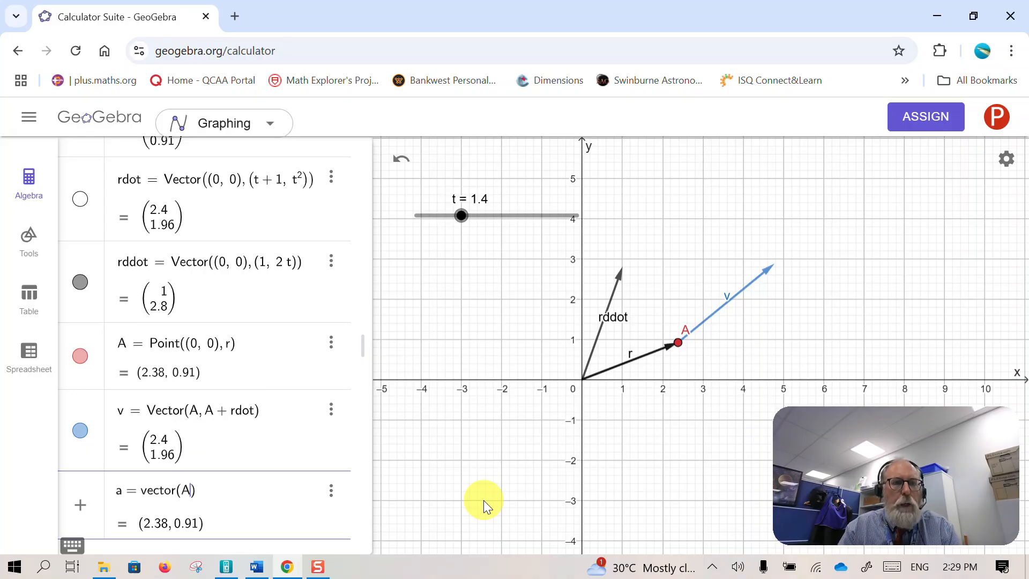
pyautogui.write(', A ')
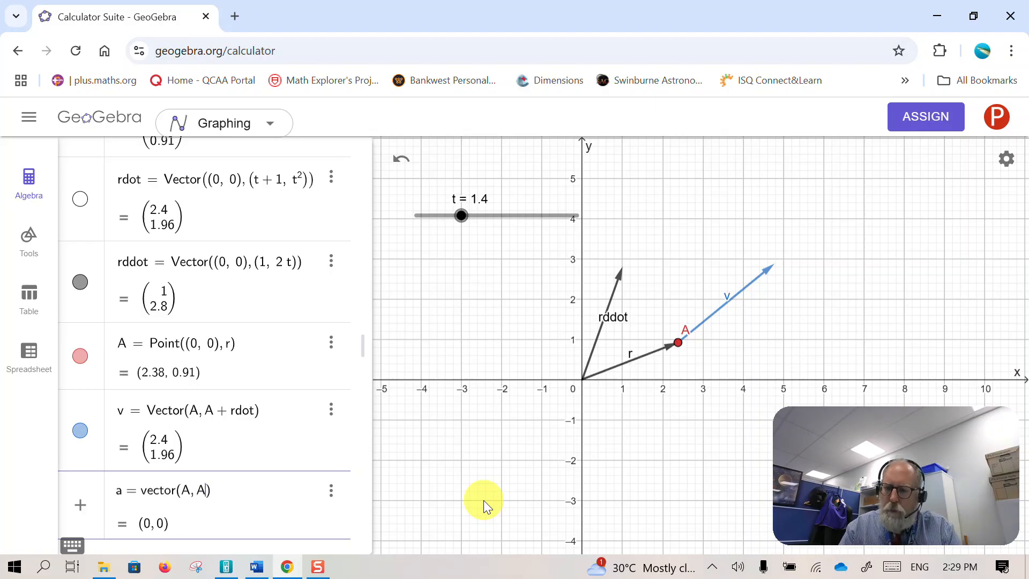
pyautogui.write('+ ')
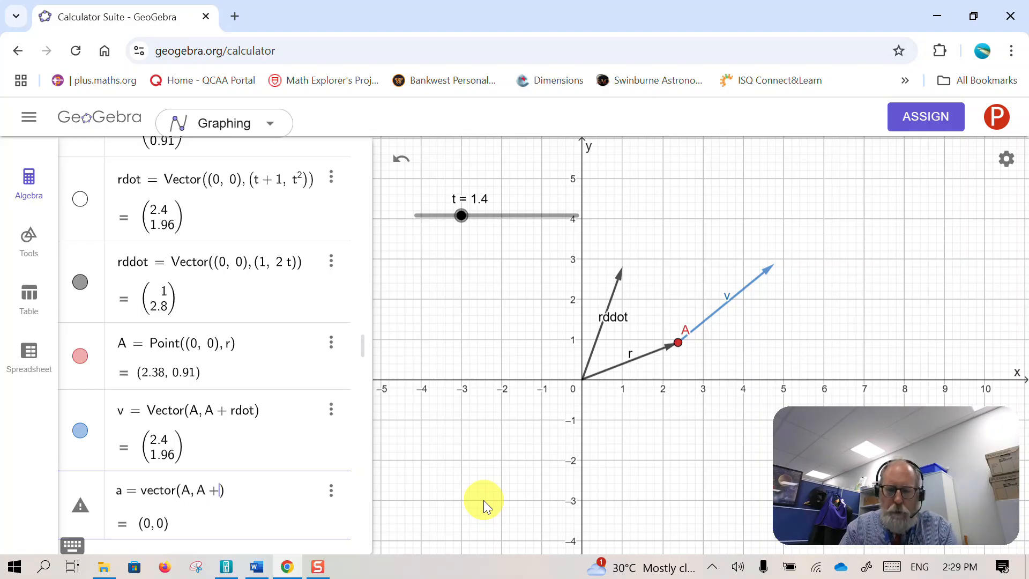
pyautogui.write('rddot')
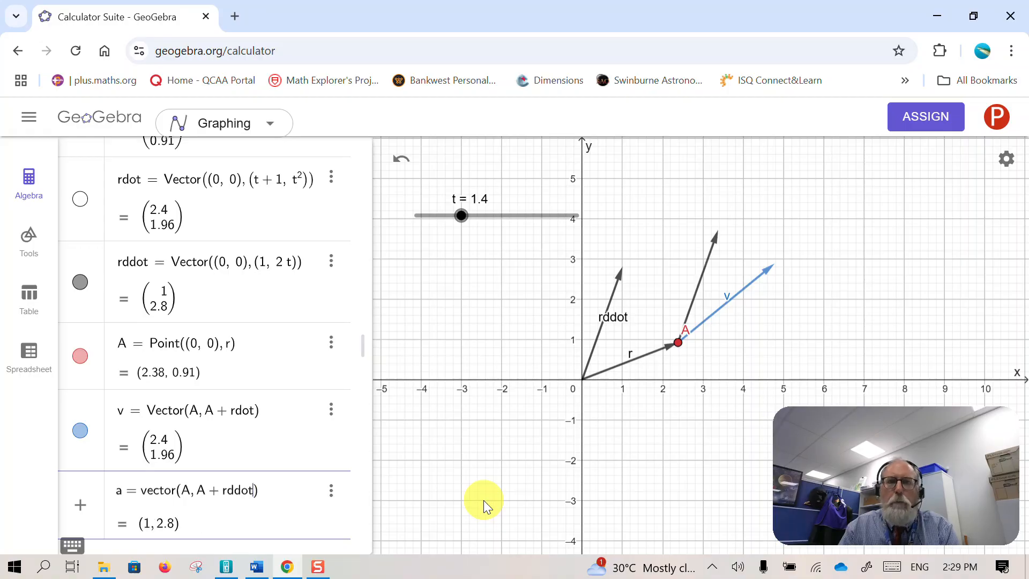
pyautogui.press('Return')
# Step: Colour the acceleration vector a green
pyautogui.click(699, 276)
pyautogui.click(733, 204)
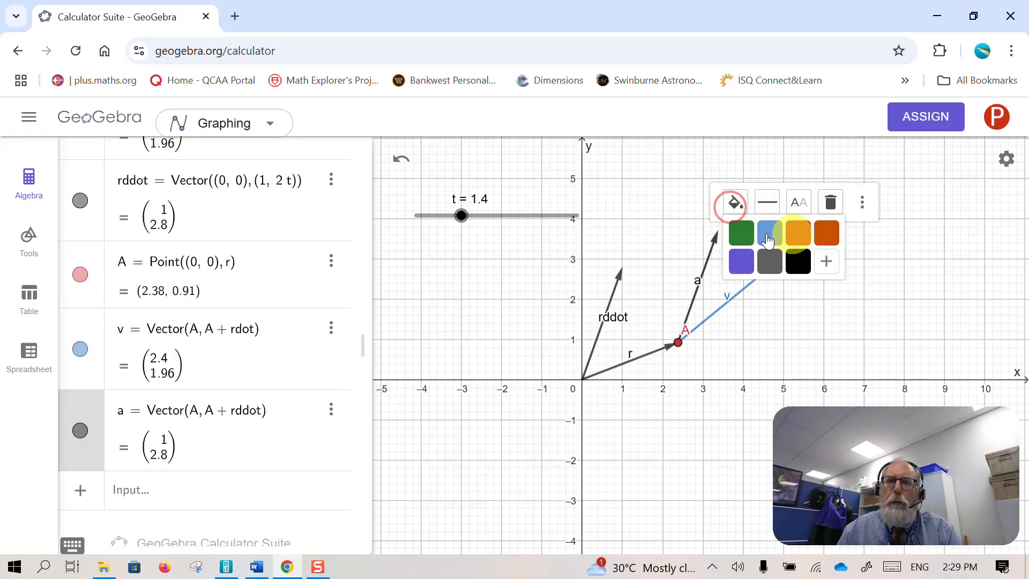
pyautogui.click(738, 237)
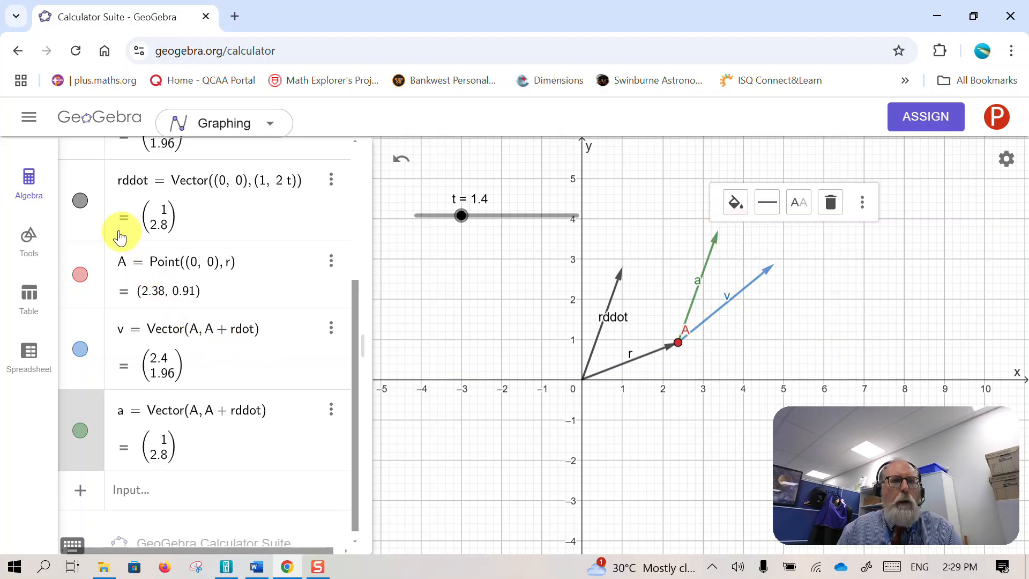
# Step: Hide the original rddot vector that starts at the origin and set the slider t to 1.1
pyautogui.click(79, 201)
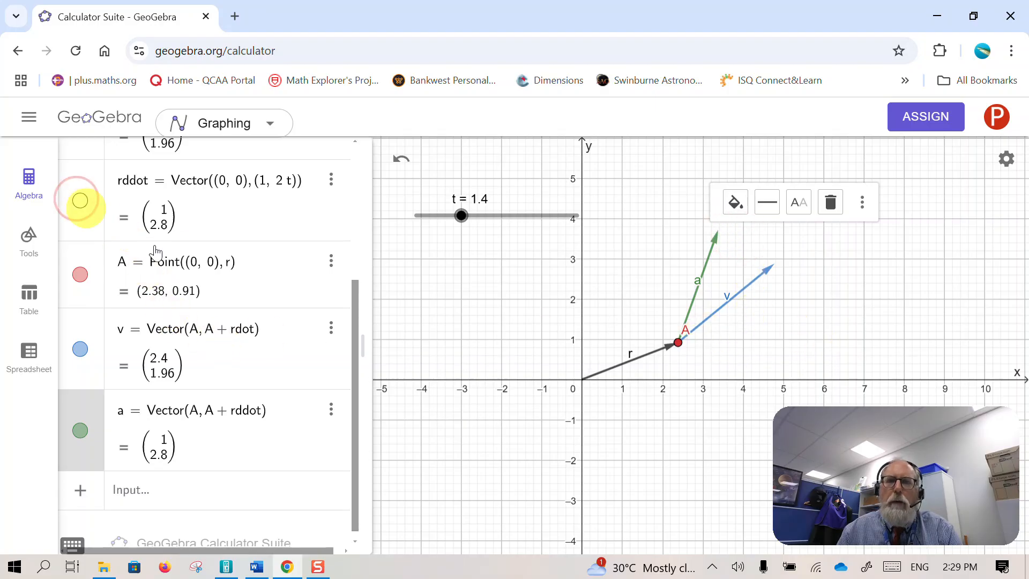
pyautogui.click(835, 319)
pyautogui.moveTo(459, 219)
pyautogui.mouseDown()
pyautogui.moveTo(442, 216)
pyautogui.moveTo(477, 215)
pyautogui.moveTo(452, 215)
pyautogui.mouseUp()
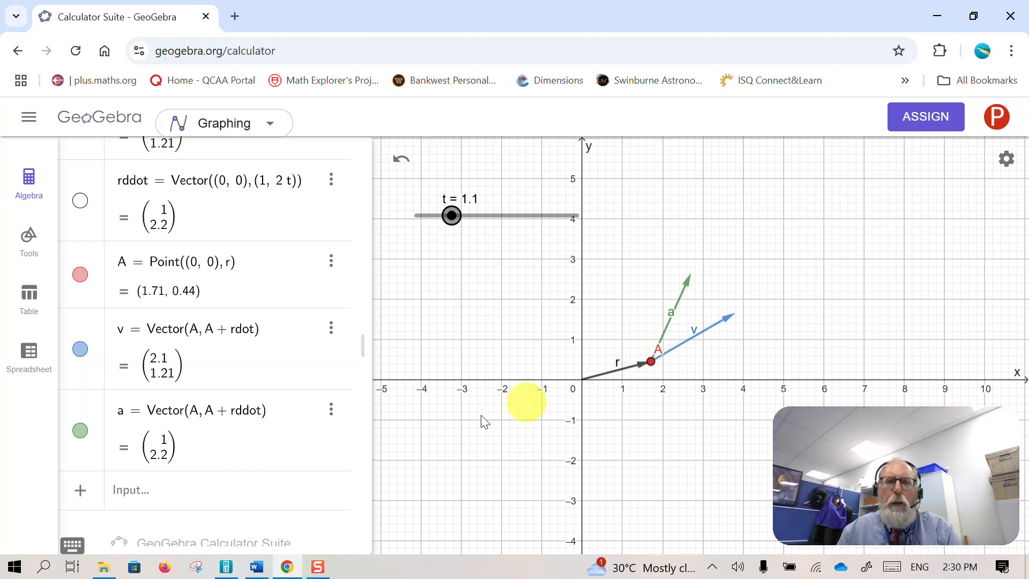
# Step: Define traj as the locus of point A driven by the slider t, using the Locus command
pyautogui.click(243, 495)
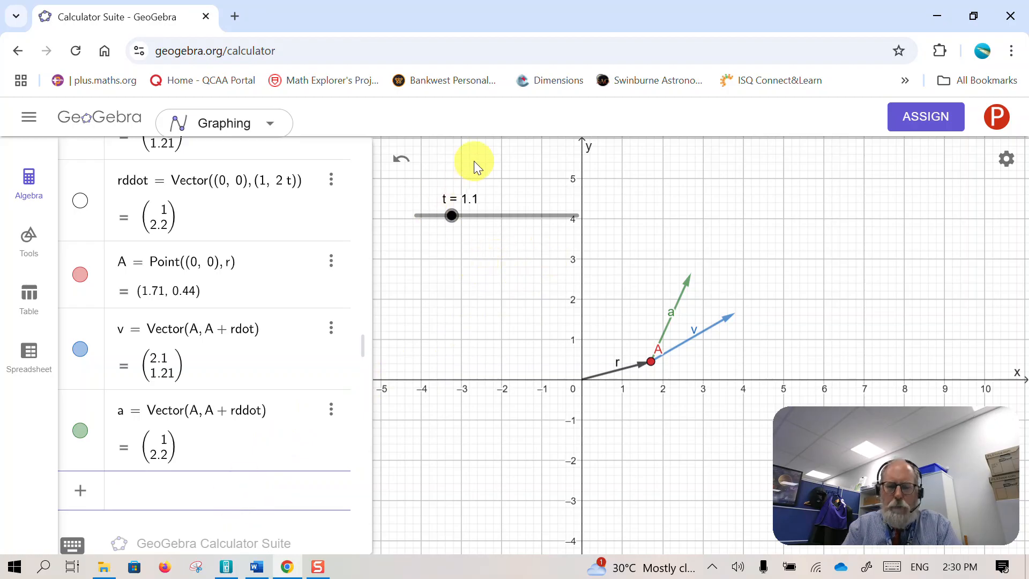
pyautogui.write('t')
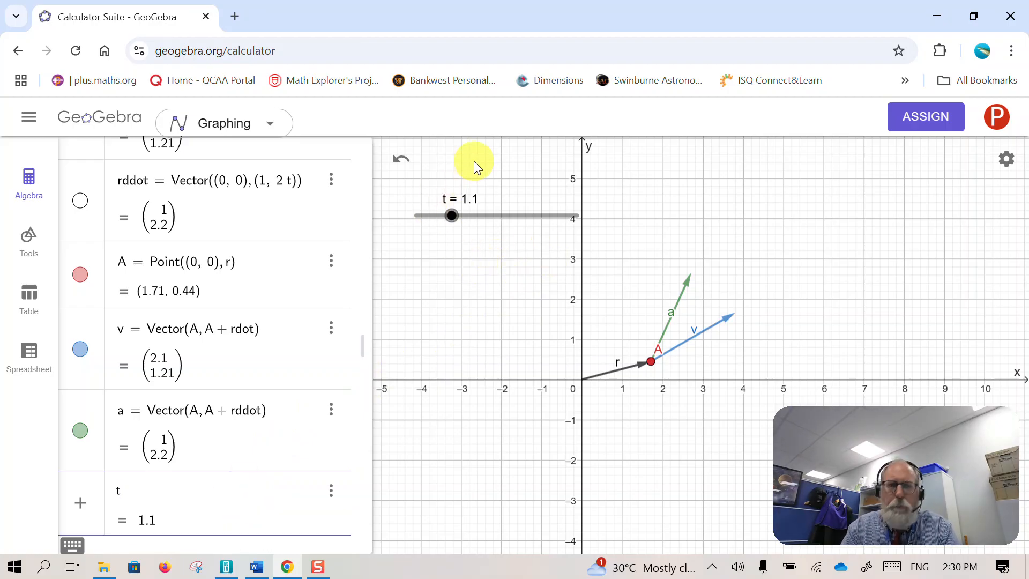
pyautogui.write('r')
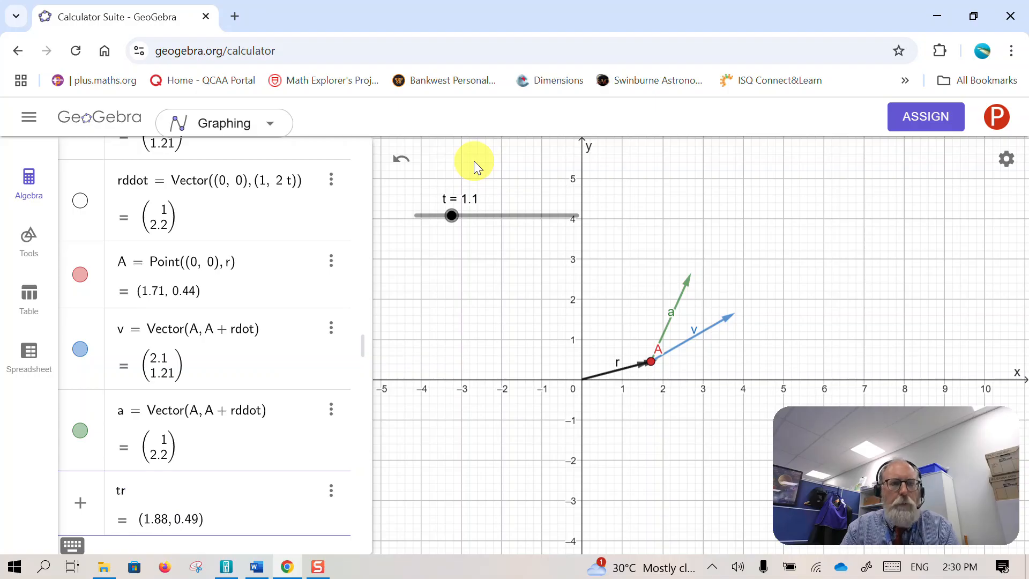
pyautogui.write('aj')
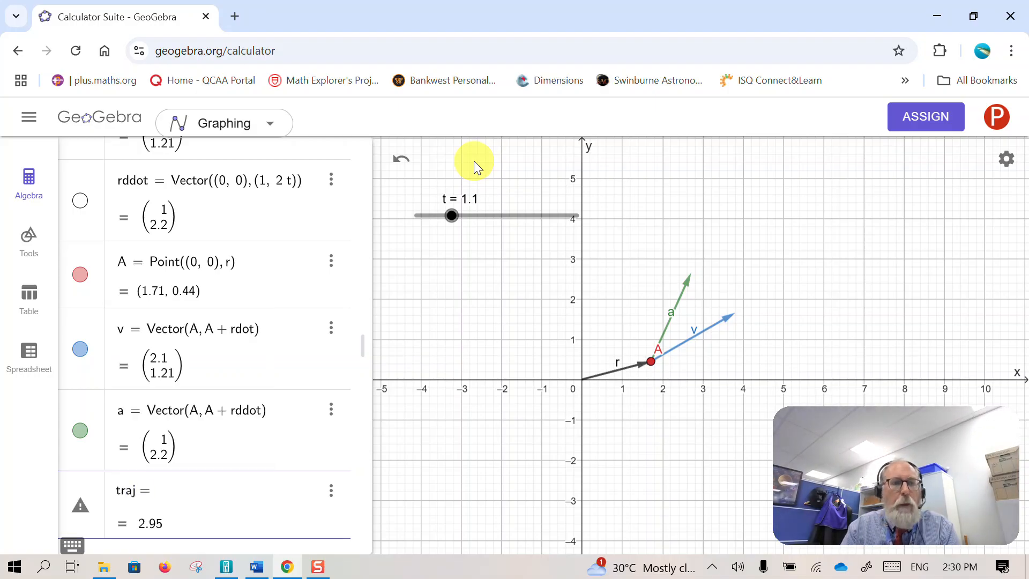
pyautogui.write('=locus(')
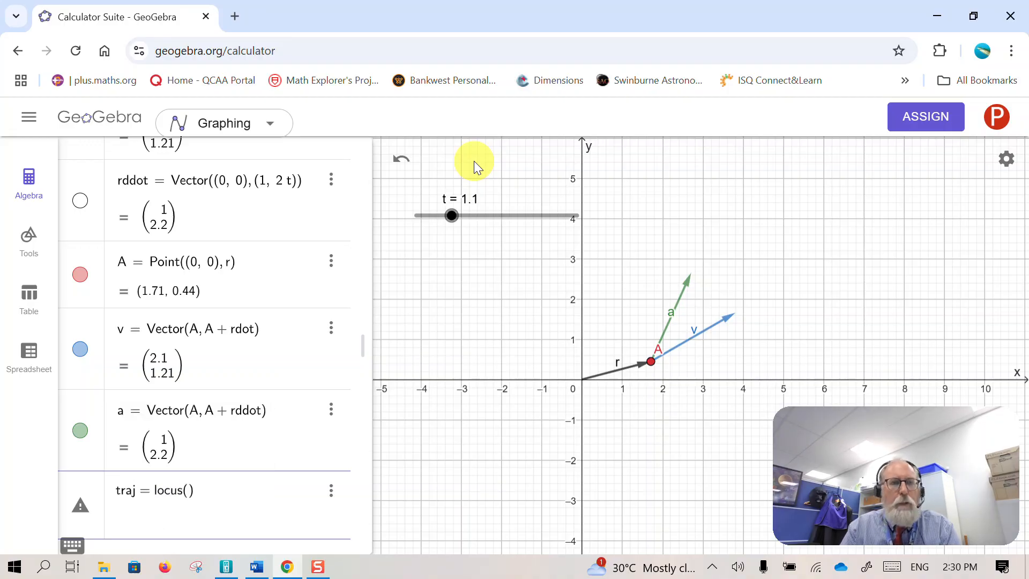
pyautogui.write('A')
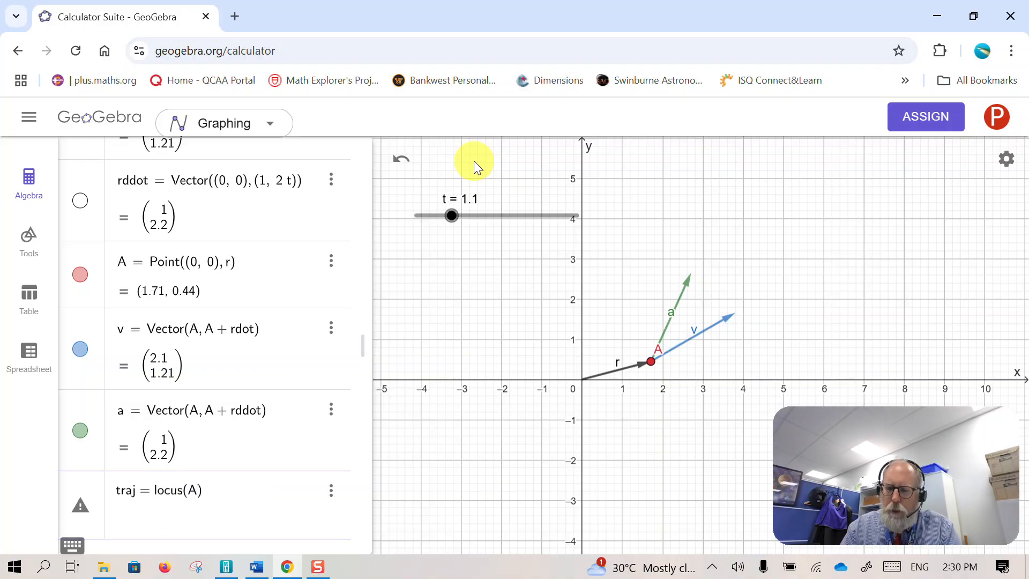
pyautogui.write(',t')
pyautogui.press('Return')
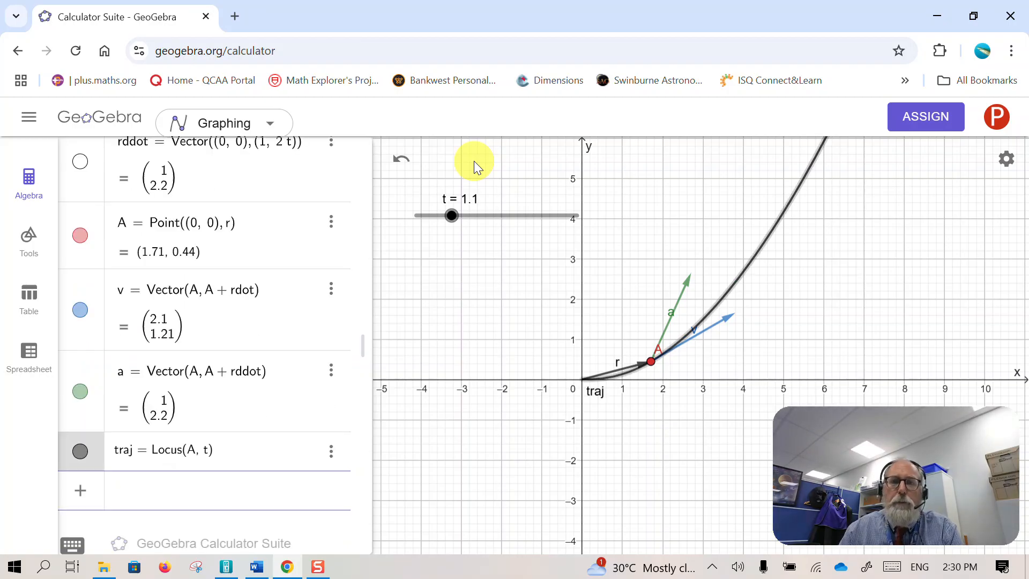
# Step: Colour the trajectory curve traj red
pyautogui.click(762, 253)
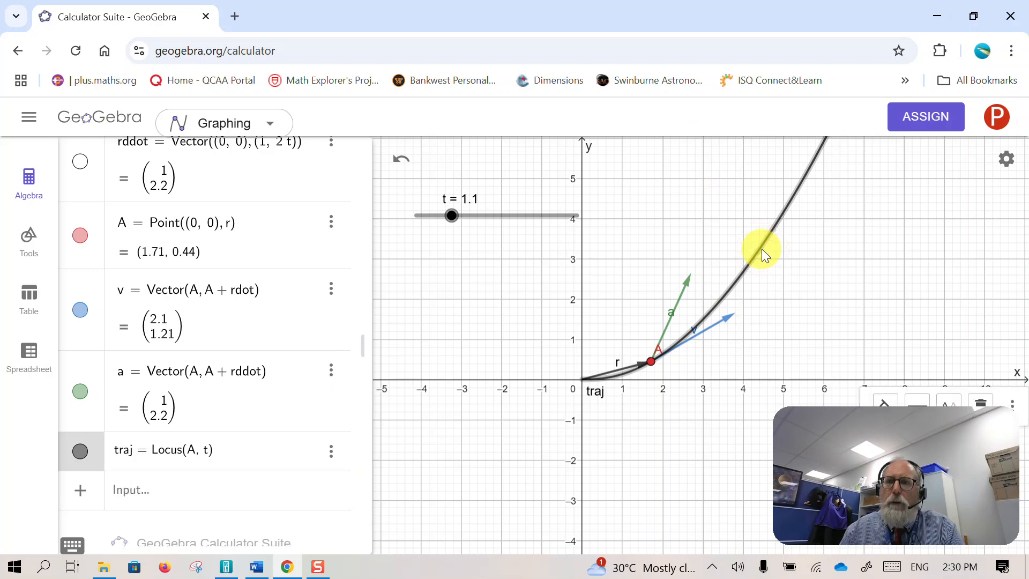
pyautogui.moveTo(861, 427); pyautogui.dragTo(403, 426)
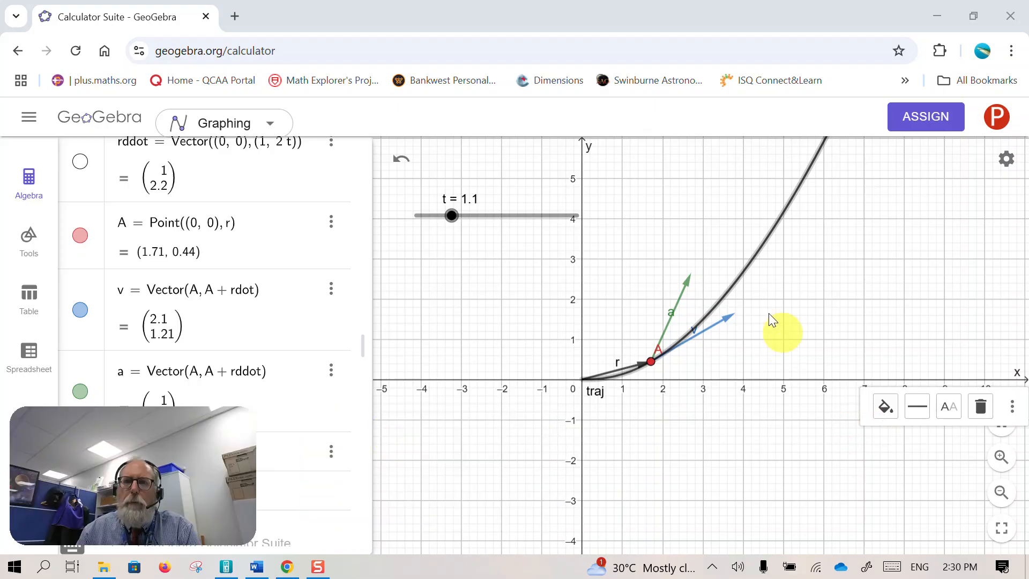
pyautogui.click(885, 407)
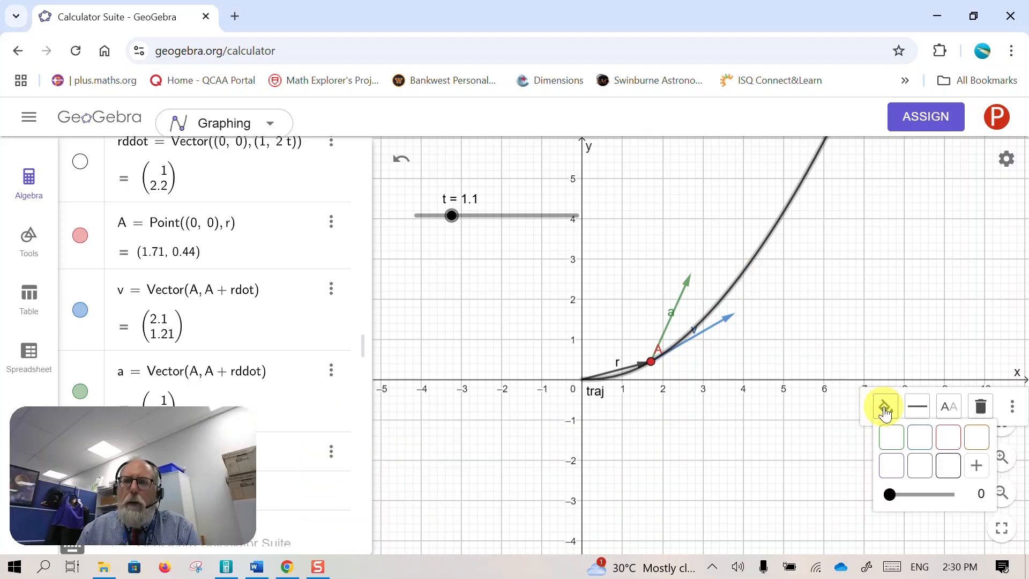
pyautogui.click(948, 437)
# Step: Give the trajectory curve a dashed line style with a thinner line and deselect it
pyautogui.click(918, 407)
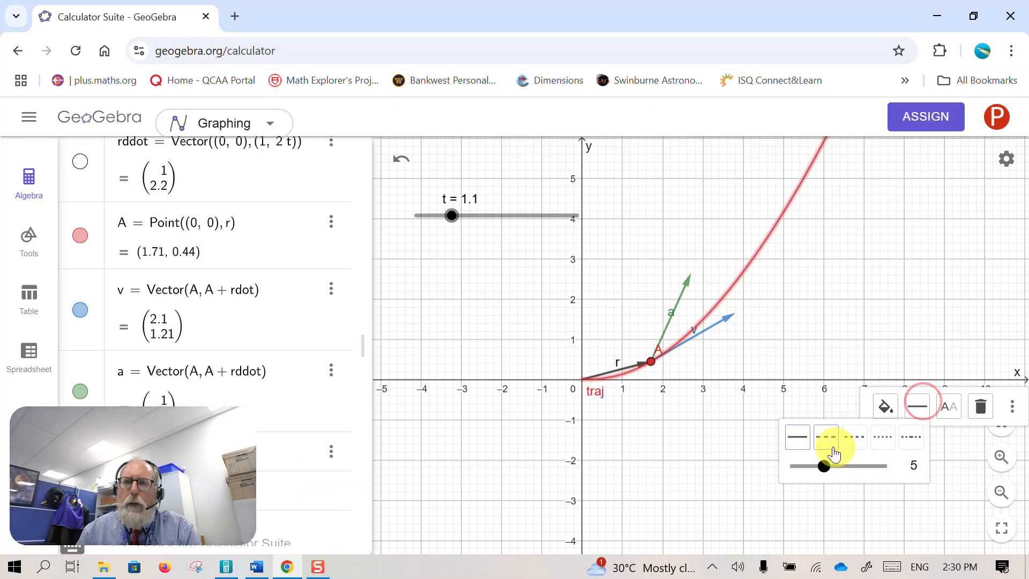
pyautogui.click(825, 439)
pyautogui.click(915, 410)
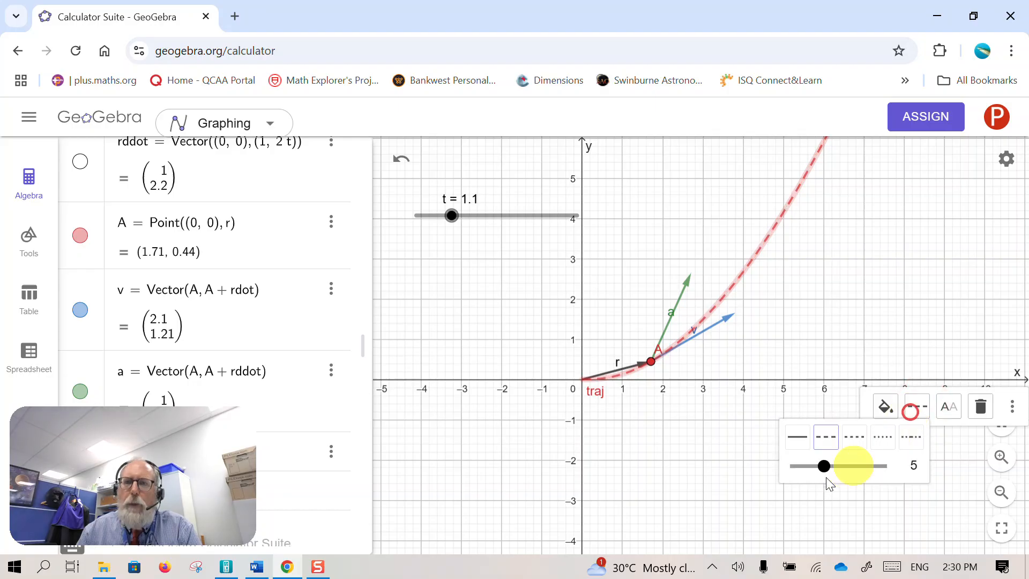
pyautogui.moveTo(826, 472); pyautogui.dragTo(810, 470)
pyautogui.click(712, 466)
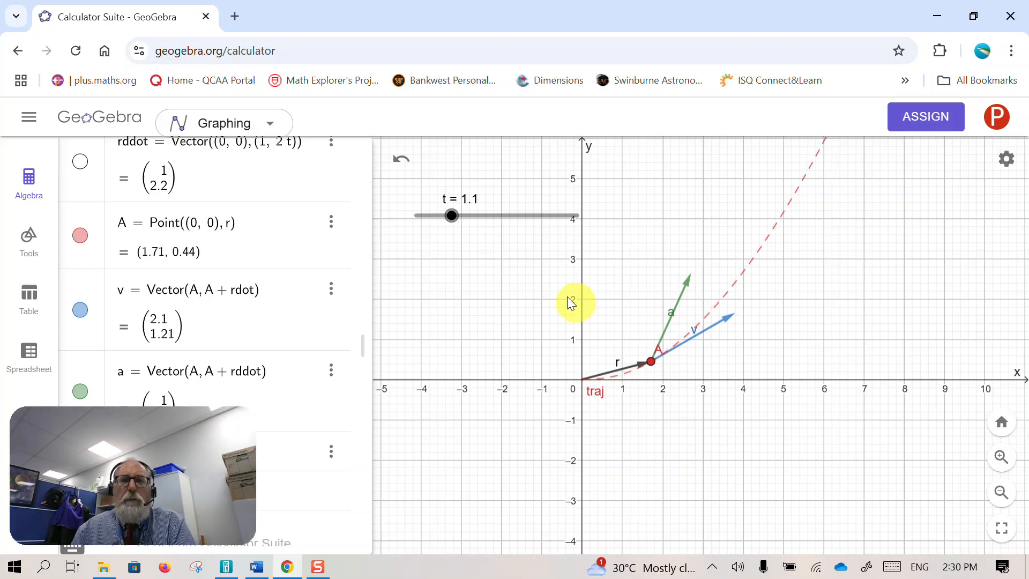
# Step: Move the slider t to 1.5 and back to 1.3 to watch the vectors follow the trajectory
pyautogui.moveTo(452, 218)
pyautogui.mouseDown()
pyautogui.moveTo(429, 207)
pyautogui.moveTo(414, 216)
pyautogui.moveTo(465, 215)
pyautogui.mouseUp()
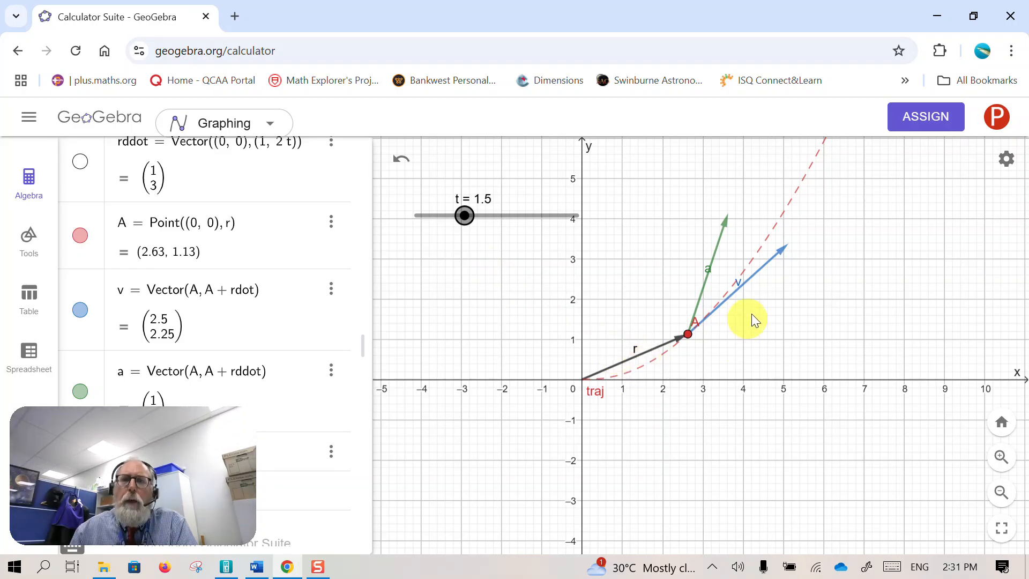
pyautogui.moveTo(466, 219); pyautogui.dragTo(458, 216)
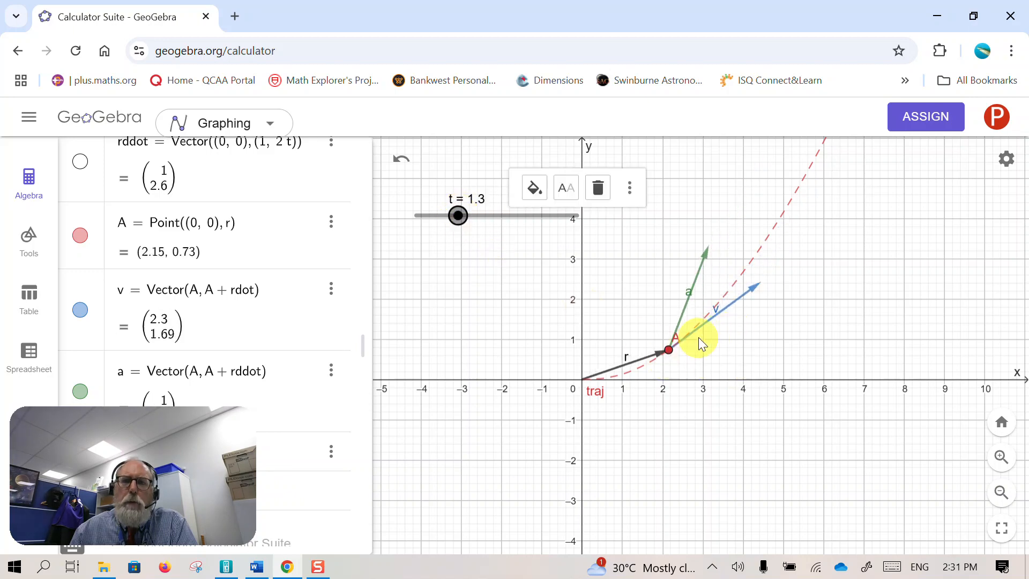